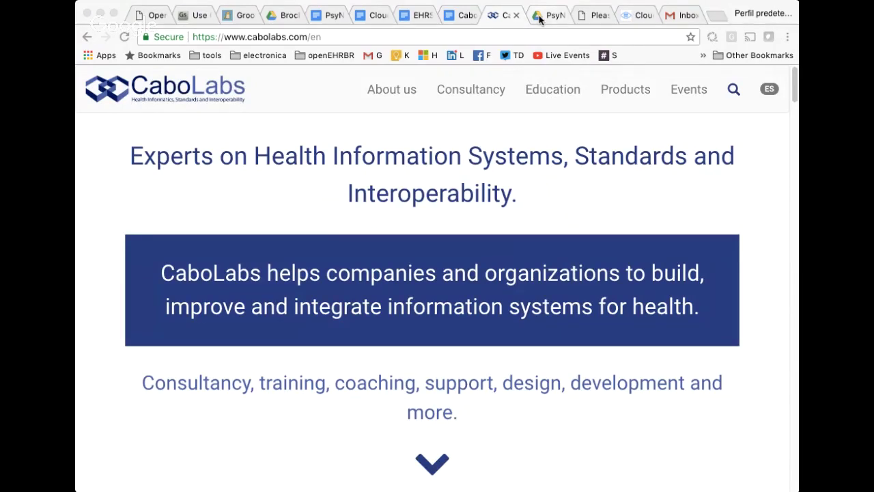
Switch to the Google Drive tab previewing hor_margin_whie_300.png.
click(540, 15)
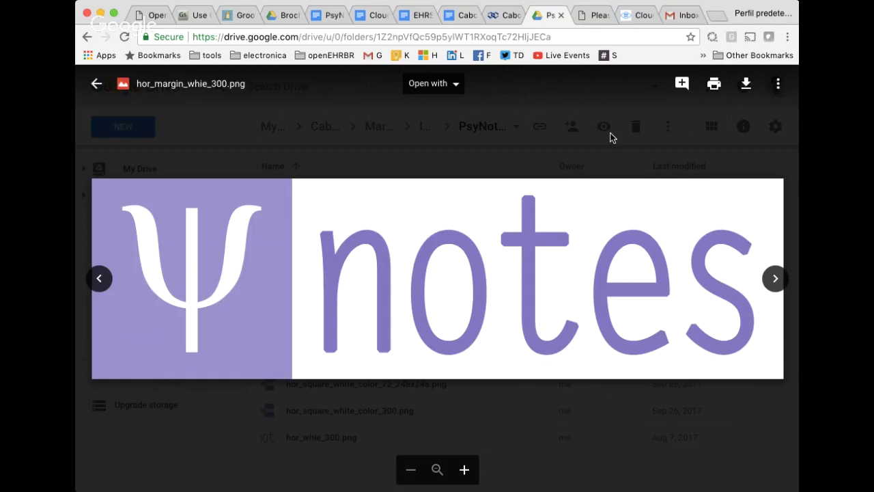
Switch to the browser tab holding the localhost PsyNotes login page.
click(585, 14)
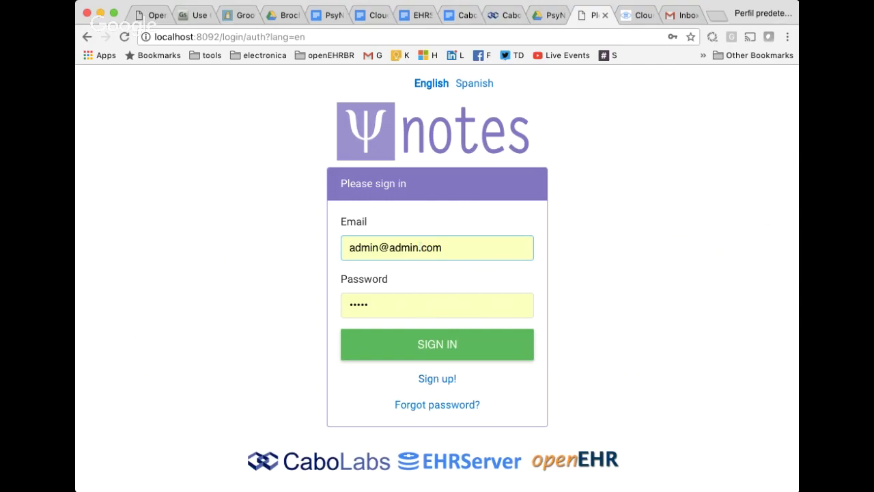
Sign in to PsyNotes with the saved administrator password.
click(663, 297)
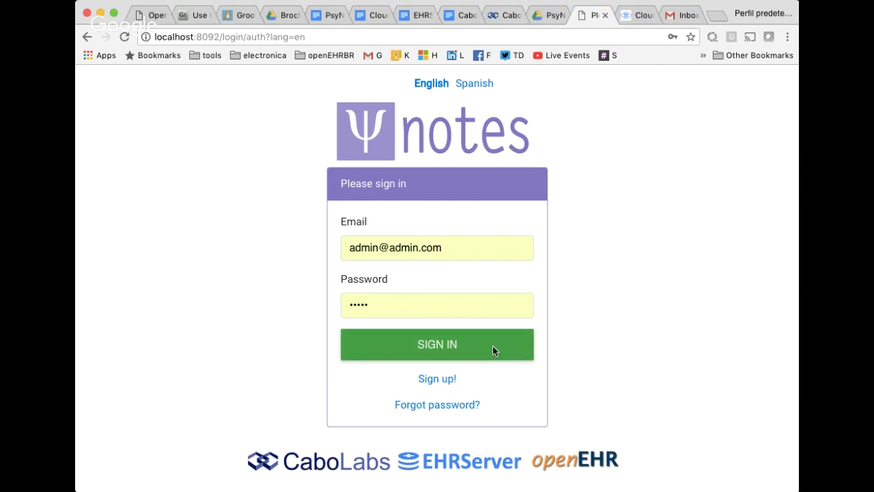
click(407, 343)
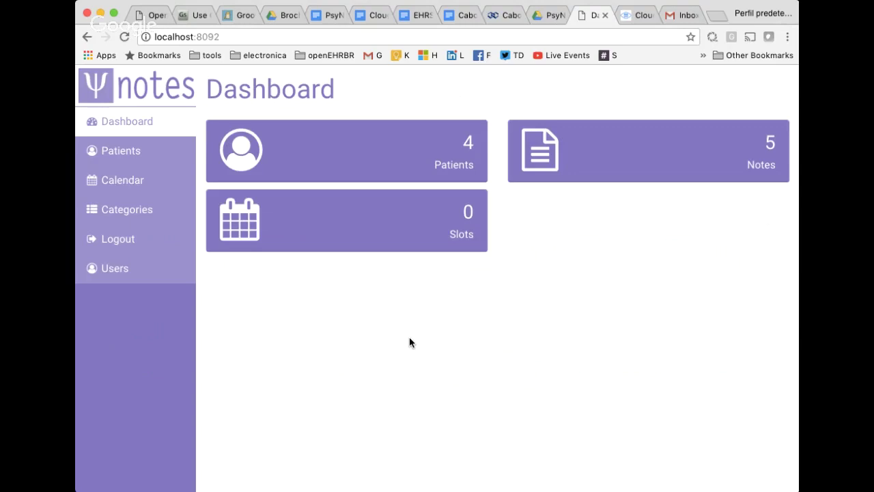
drag(451, 146, 474, 167)
drag(755, 180, 749, 146)
click(451, 212)
drag(451, 212, 464, 250)
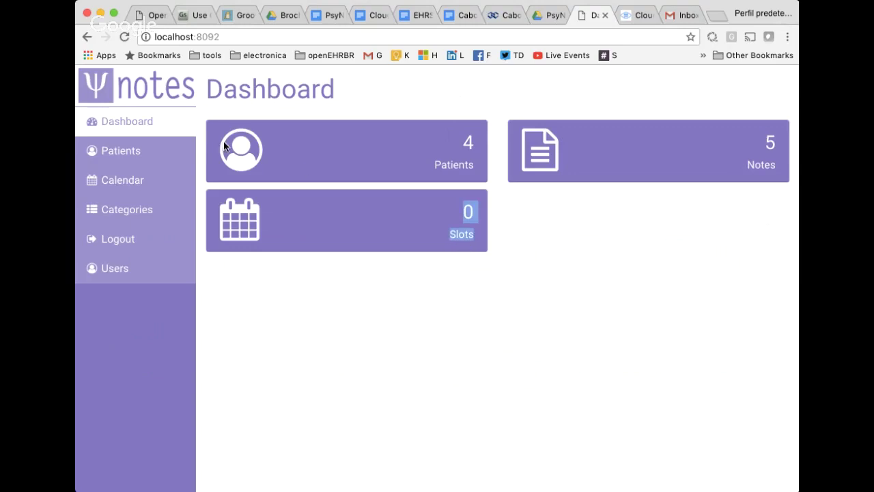
Open Patients and highlight the four patient rows with their birth dates and gender.
click(139, 157)
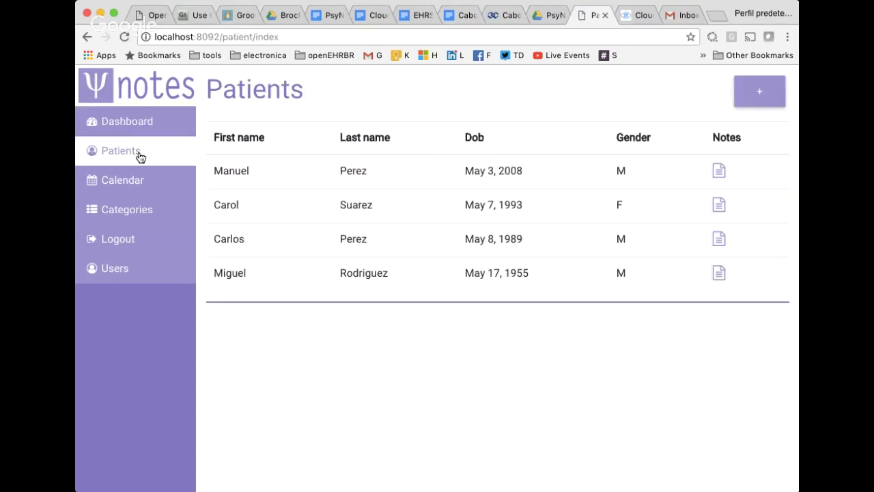
drag(383, 172, 404, 298)
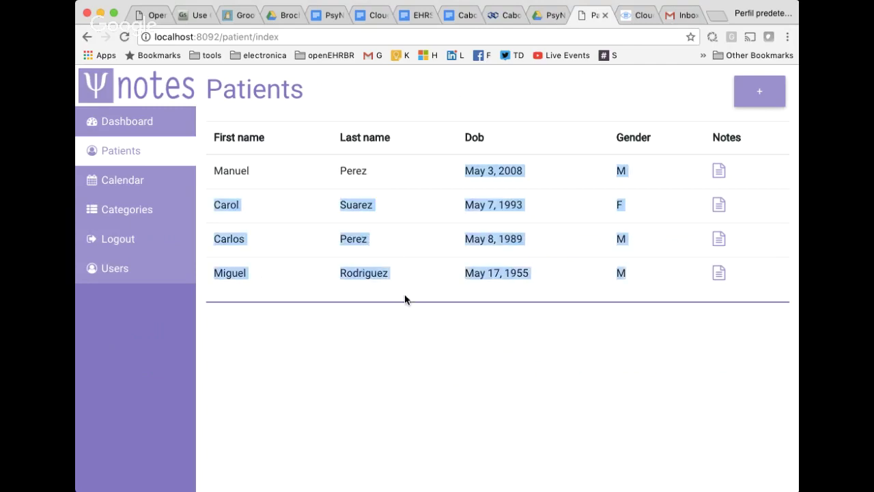
click(456, 288)
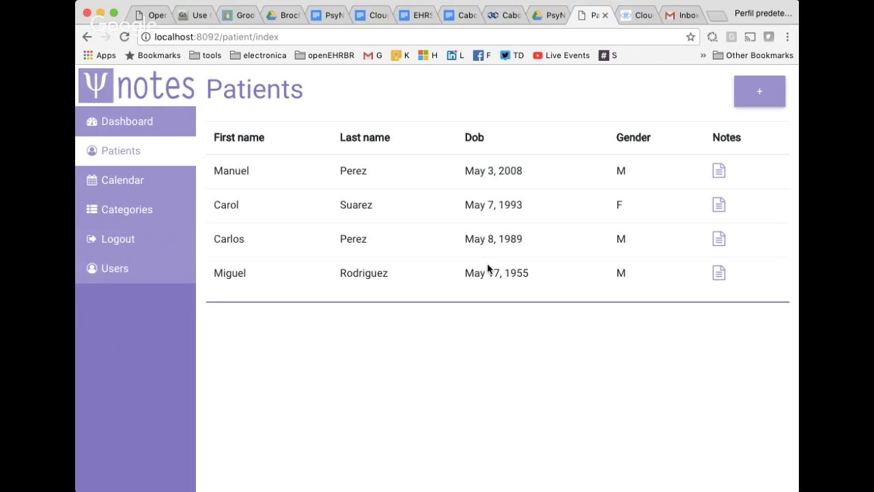
drag(236, 171, 493, 300)
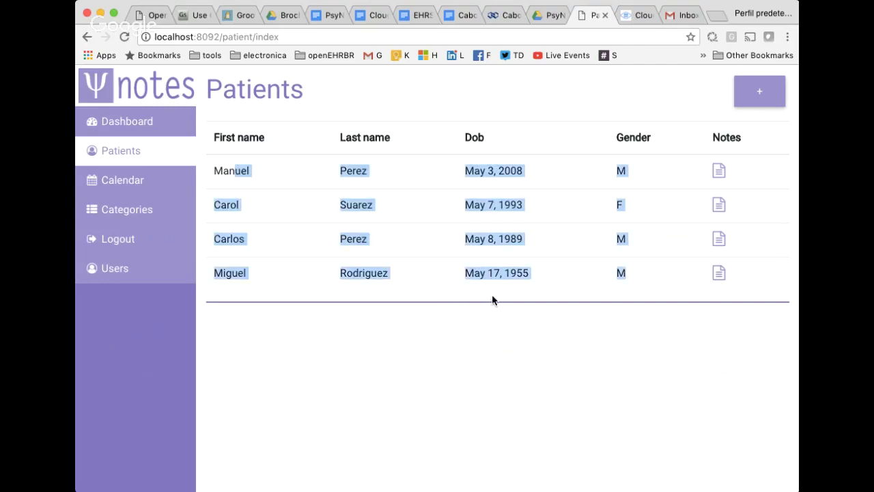
click(751, 91)
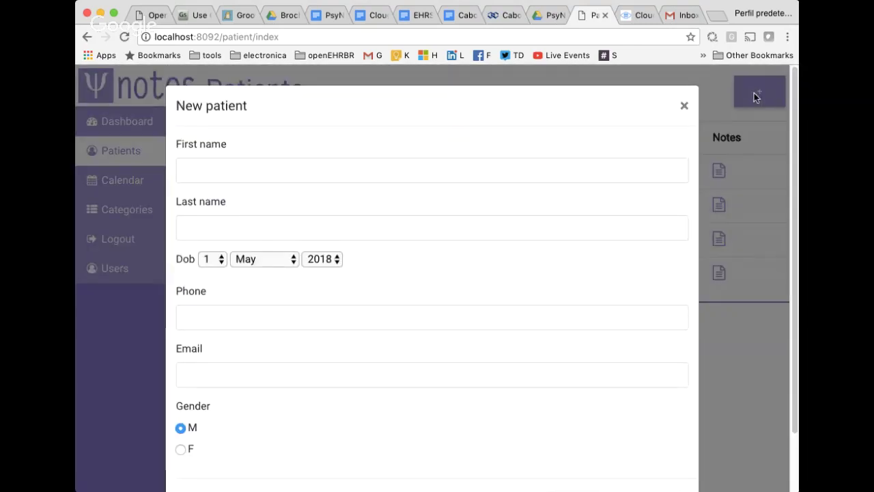
click(259, 172)
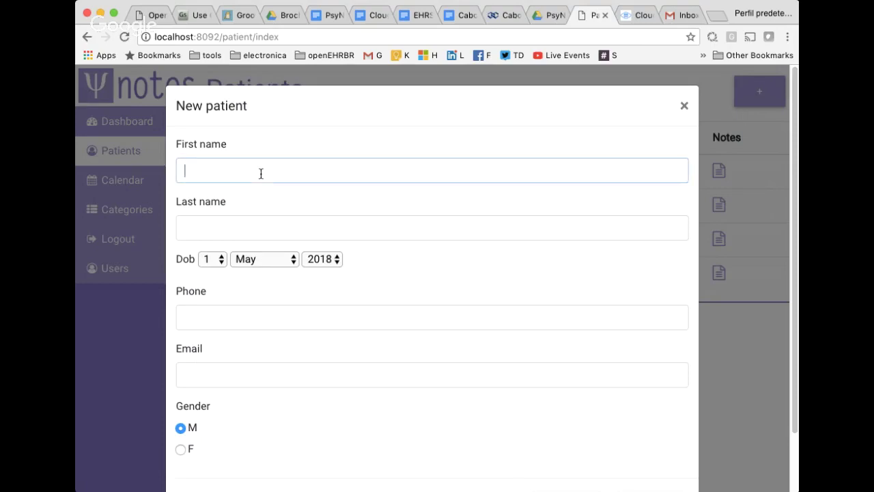
scroll(263, 191, down, 1)
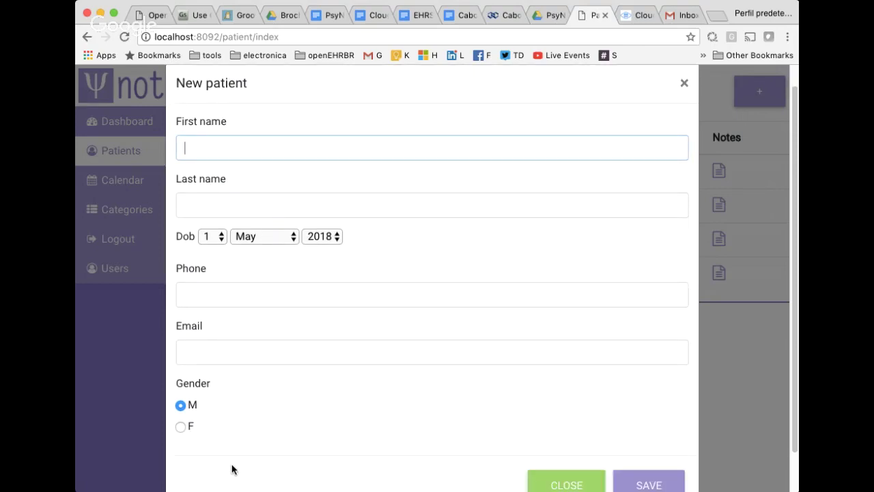
scroll(312, 299, up, 1)
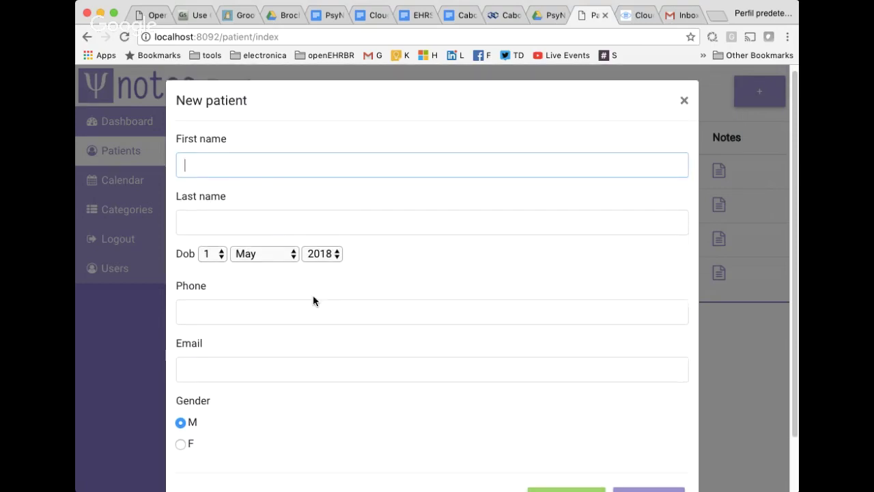
scroll(360, 299, down, 3)
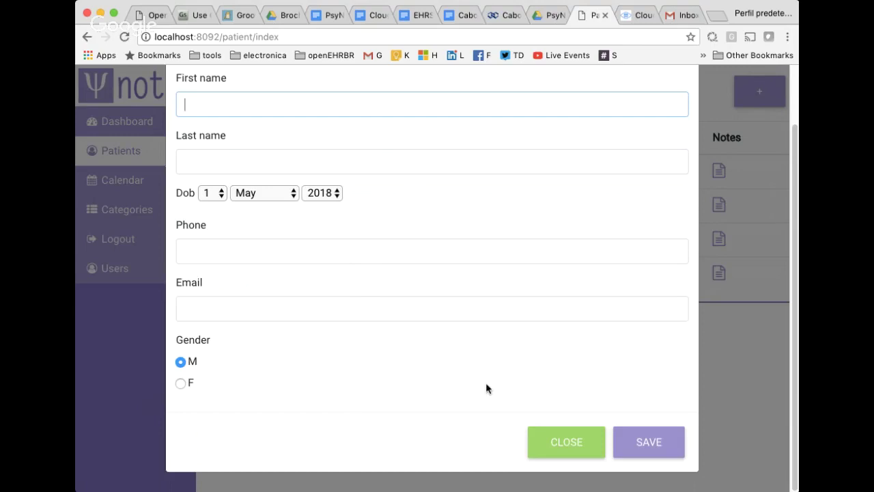
click(576, 447)
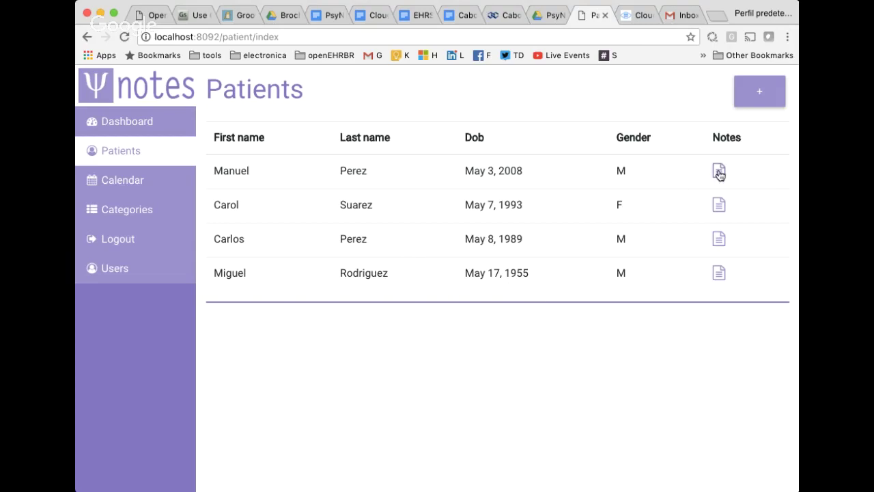
Open the first patient's notes and review the five May 1, 2018 Patient-category notes.
click(719, 174)
scroll(694, 229, down, 1)
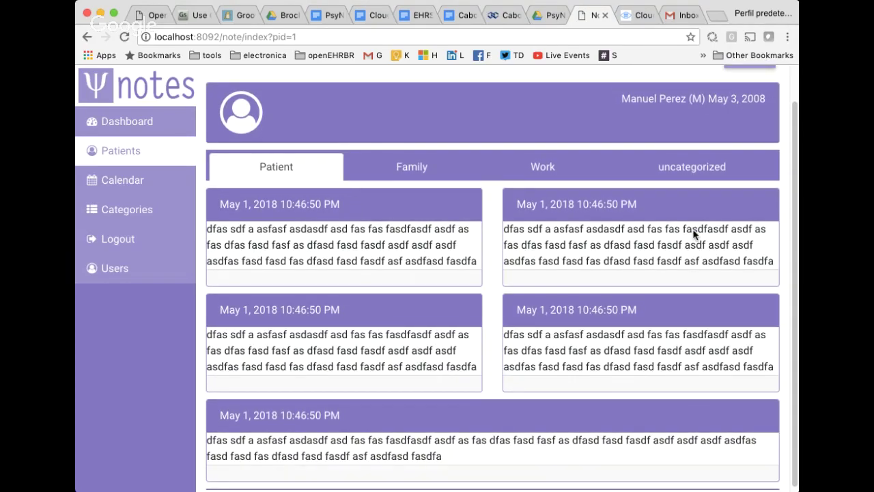
scroll(693, 234, up, 1)
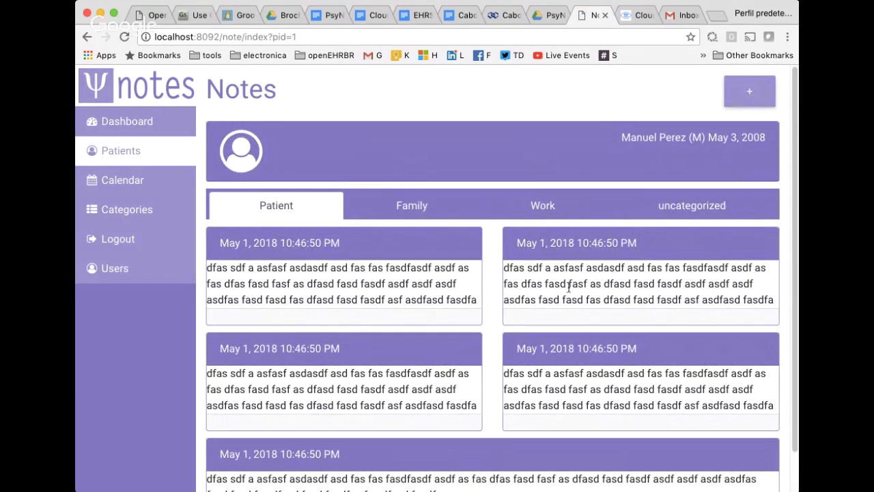
drag(333, 271, 600, 309)
click(587, 277)
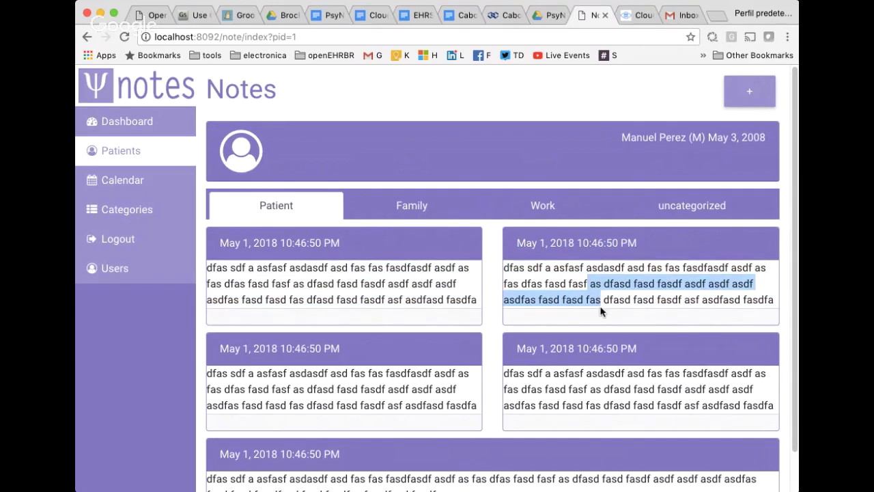
drag(587, 373, 594, 416)
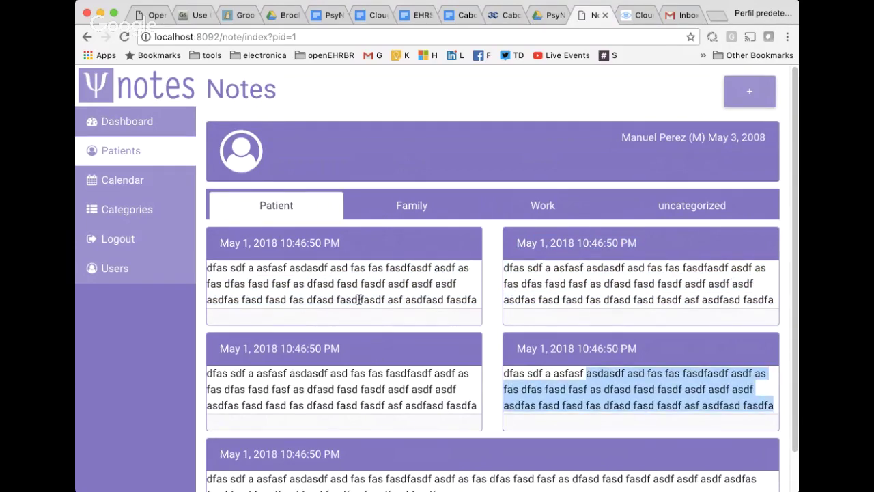
scroll(412, 287, down, 1)
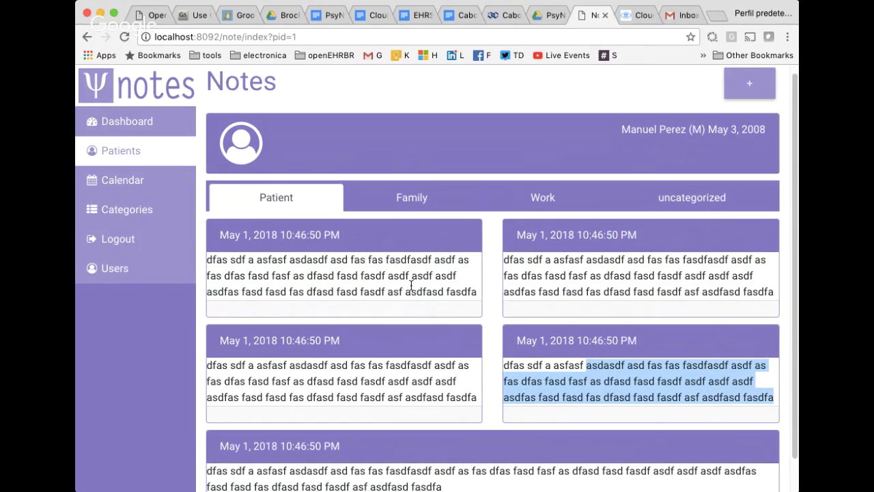
scroll(411, 287, down, 2)
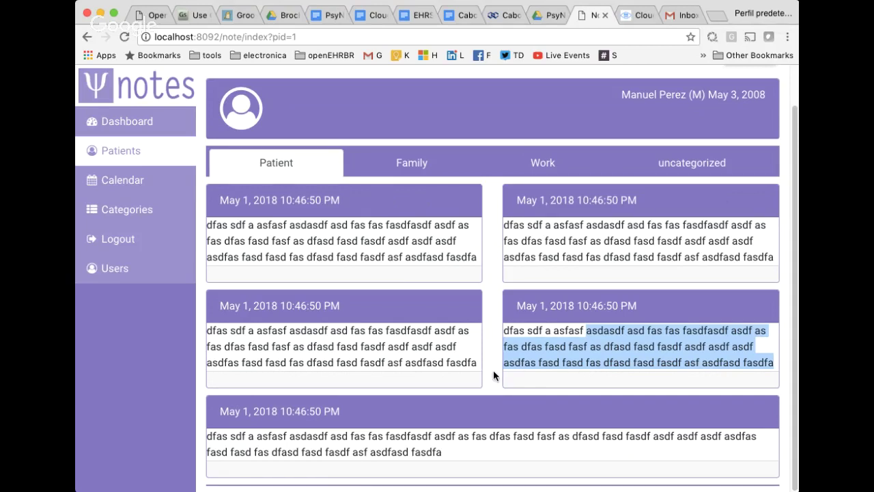
scroll(491, 370, up, 2)
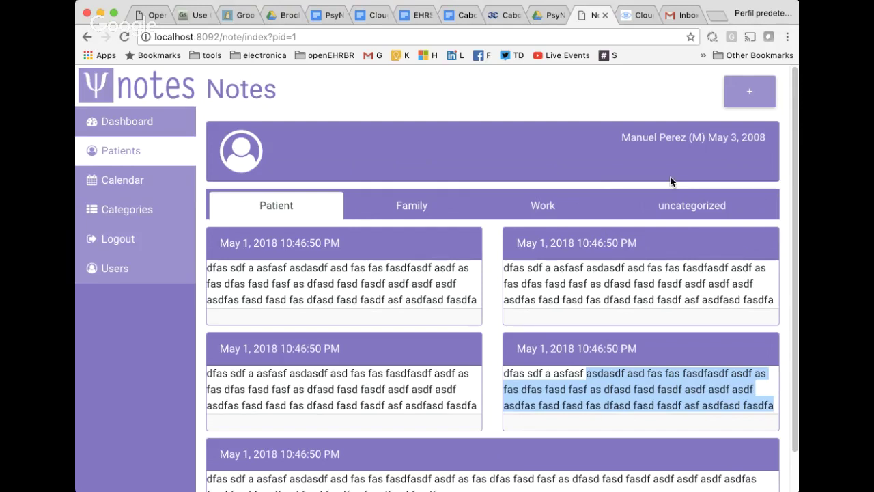
View the first patient's empty uncategorized notes and start a new note.
click(722, 204)
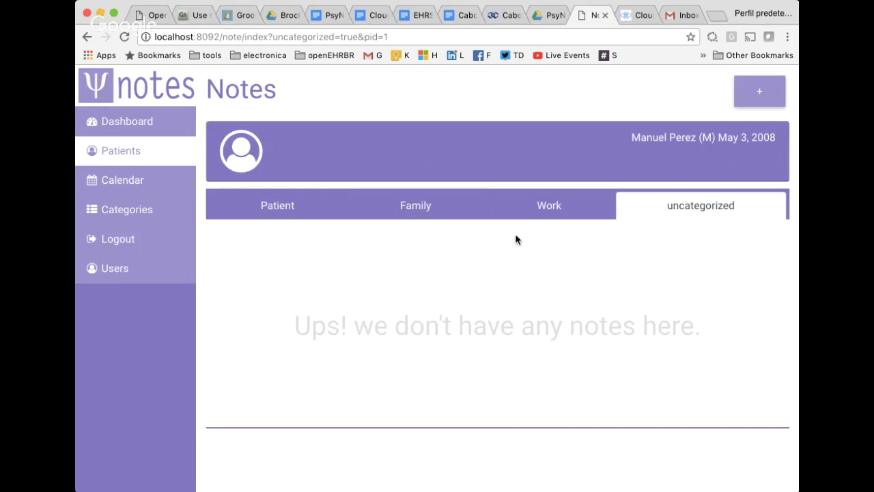
drag(625, 136, 767, 148)
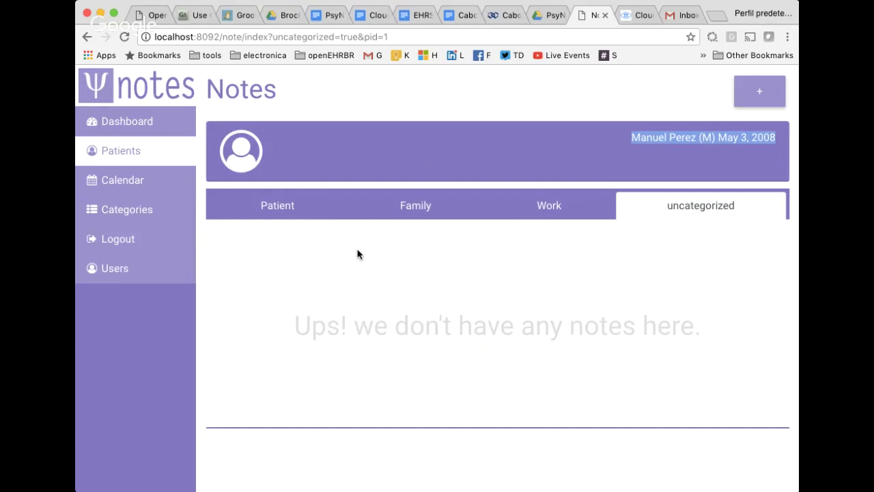
click(273, 150)
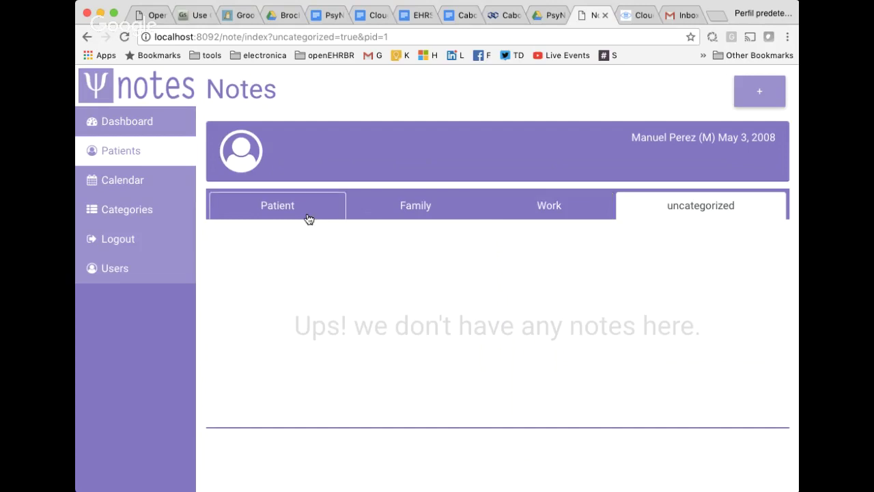
click(754, 95)
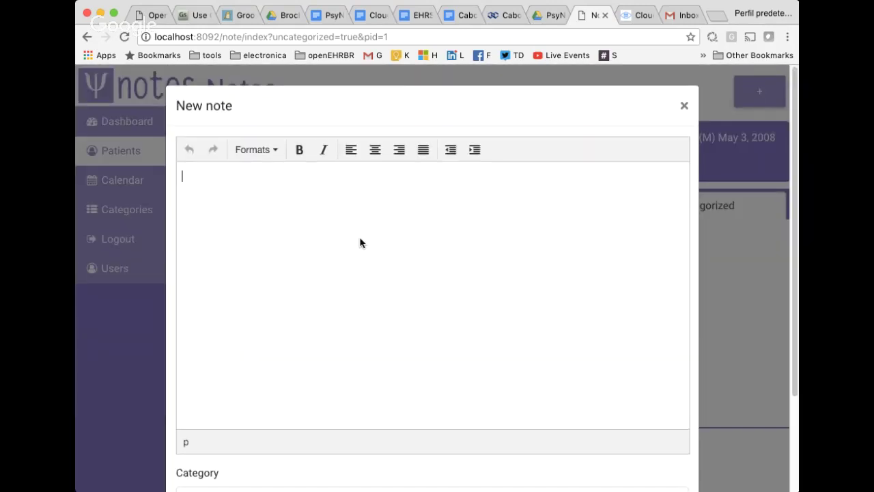
Type four lines of placeholder text starting 'getgfhdghdfgh', then add more words to line one.
click(362, 243)
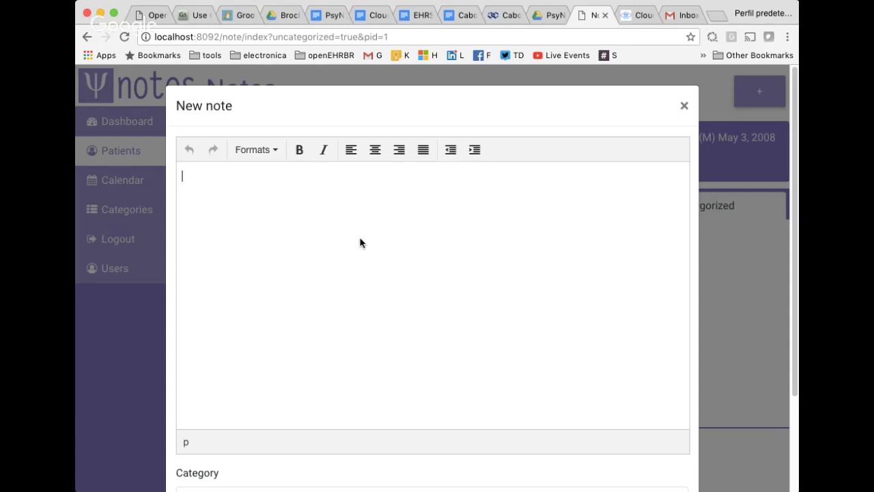
text(getgfhdghdfgh)
key(Return)
text(fdghdfgh)
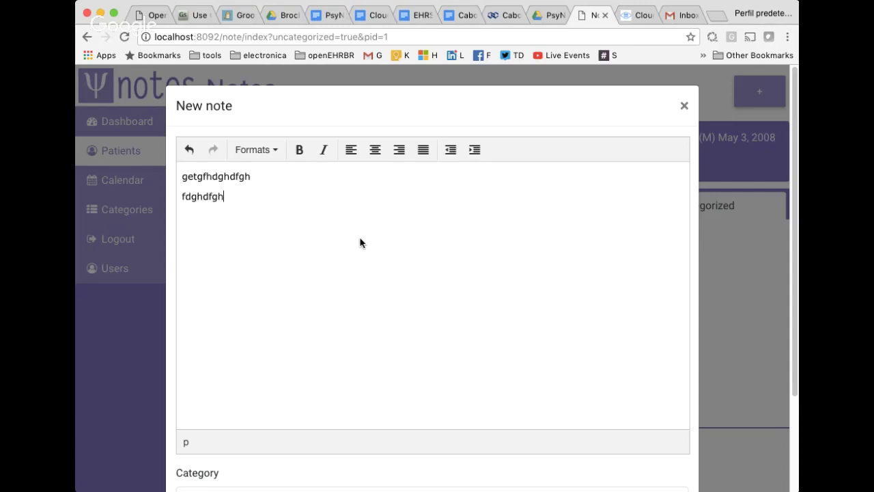
text(dfhgdfghd fghdf hdhgdgfh)
key(Return)
text(fd hdfhdf)
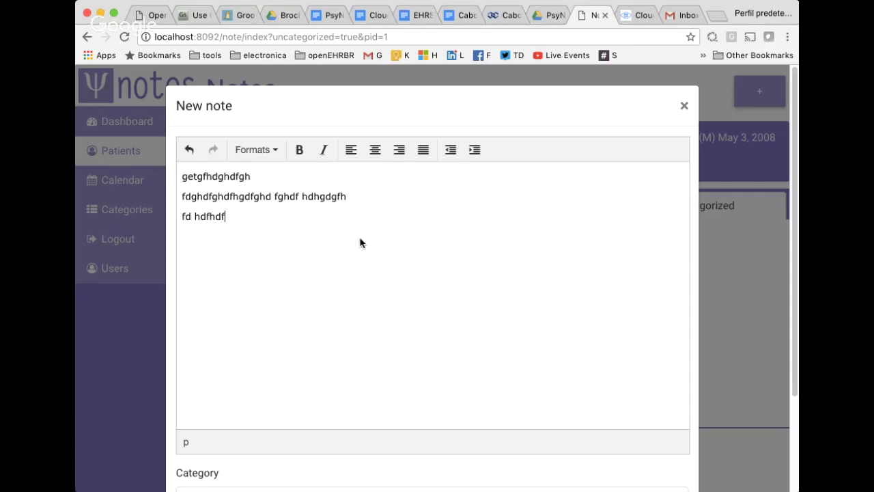
text(ghdfghdfhdghd fgh)
key(Return)
text(f hdfgh dfgh dfgh)
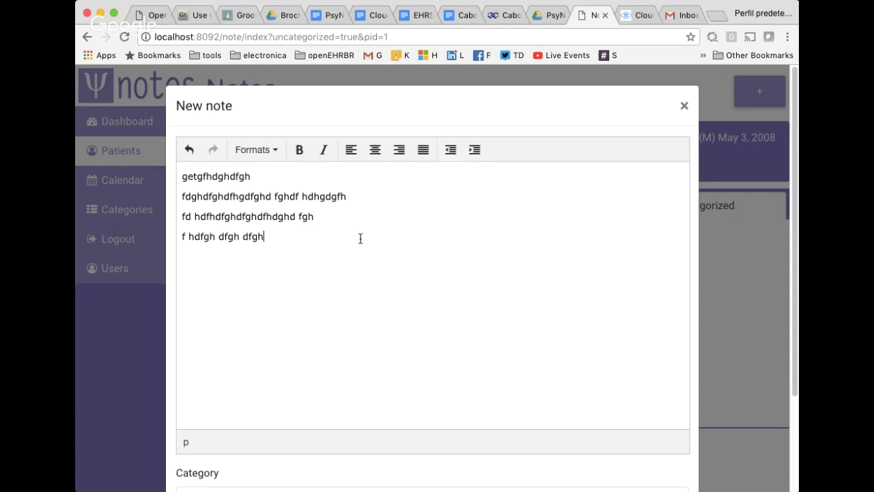
text(dfhg dfgh dfh)
click(295, 177)
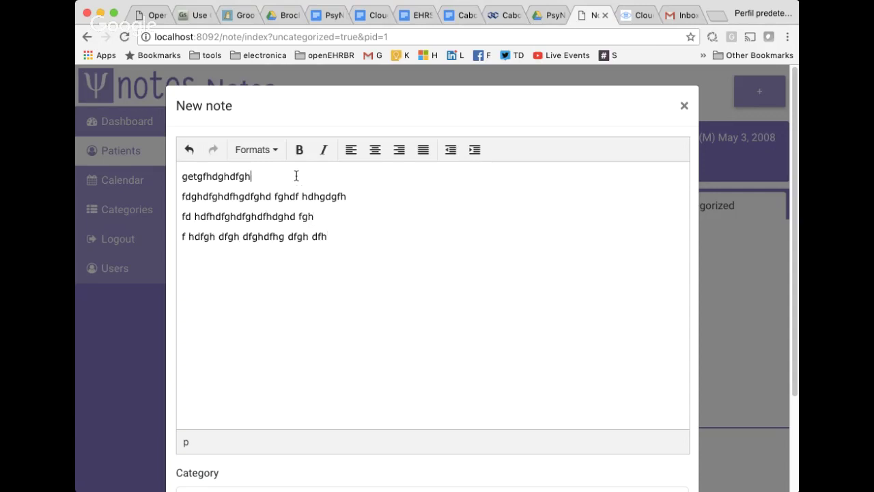
text(fgh dfh dfgh dfh dfh)
Bold the note's first word, italicise the rest of line one, and centre line two.
double_click(239, 177)
click(299, 149)
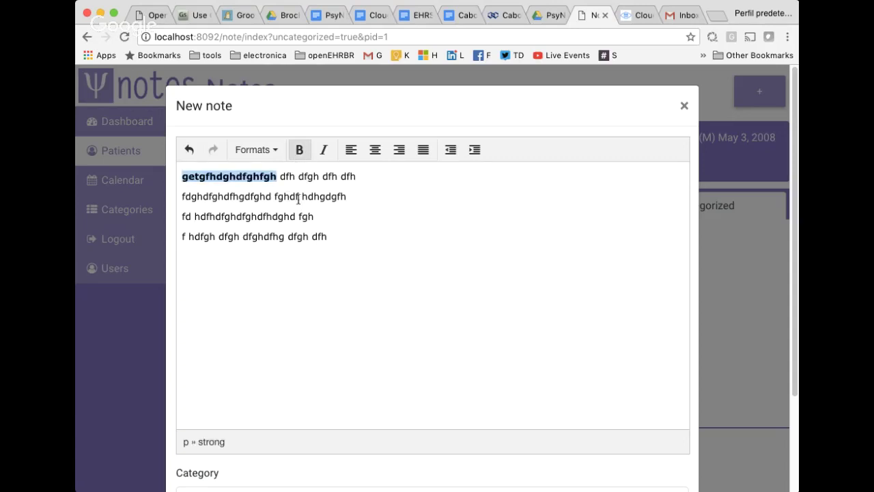
drag(280, 176, 353, 175)
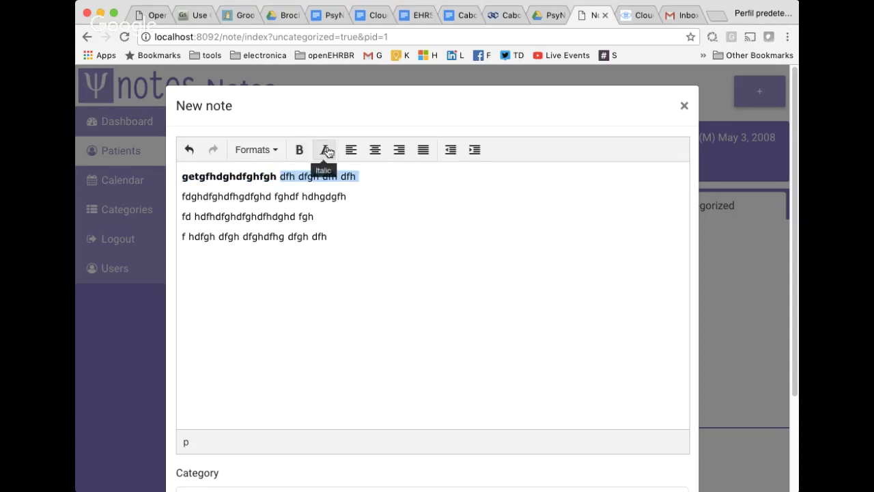
click(326, 149)
double_click(327, 196)
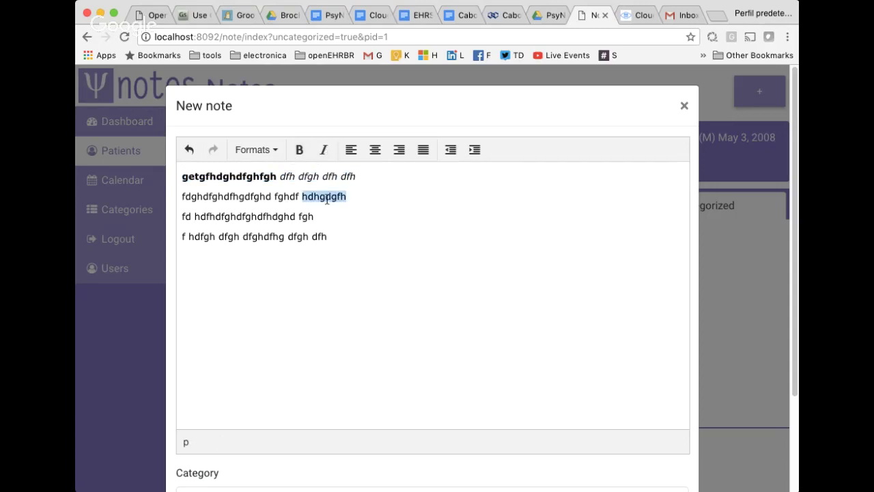
triple_click(327, 196)
click(375, 150)
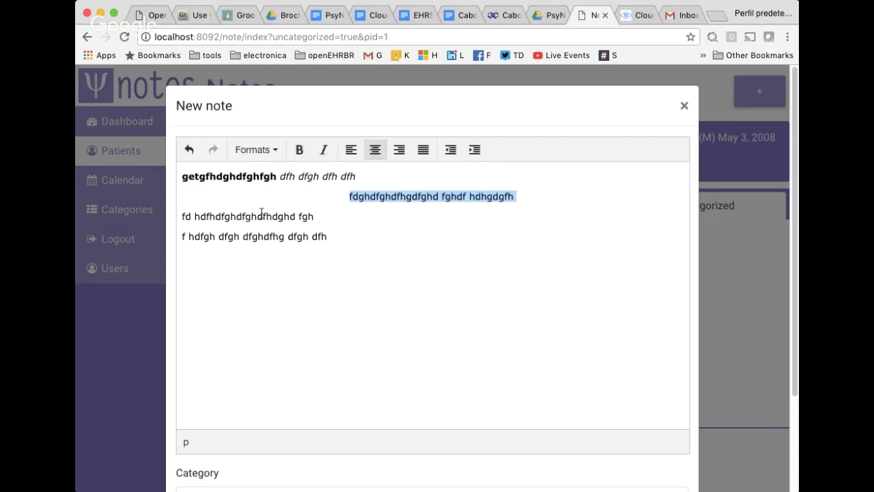
Turn the note's fourth line into a Heading 1.
double_click(263, 237)
click(256, 149)
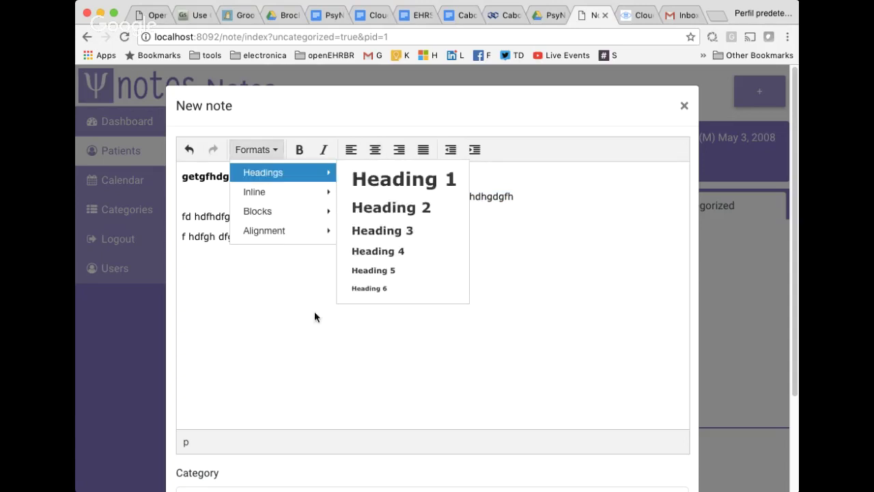
click(213, 305)
triple_click(226, 236)
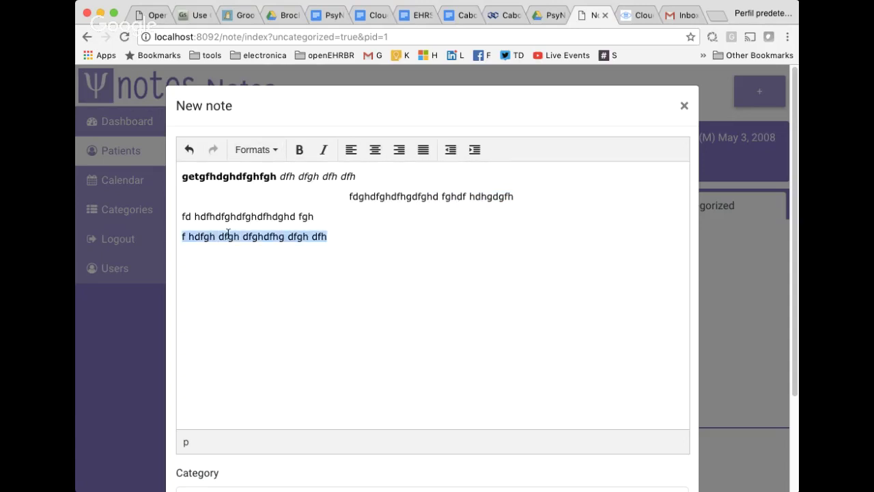
click(254, 150)
mouse_move(300, 175)
click(388, 178)
click(502, 292)
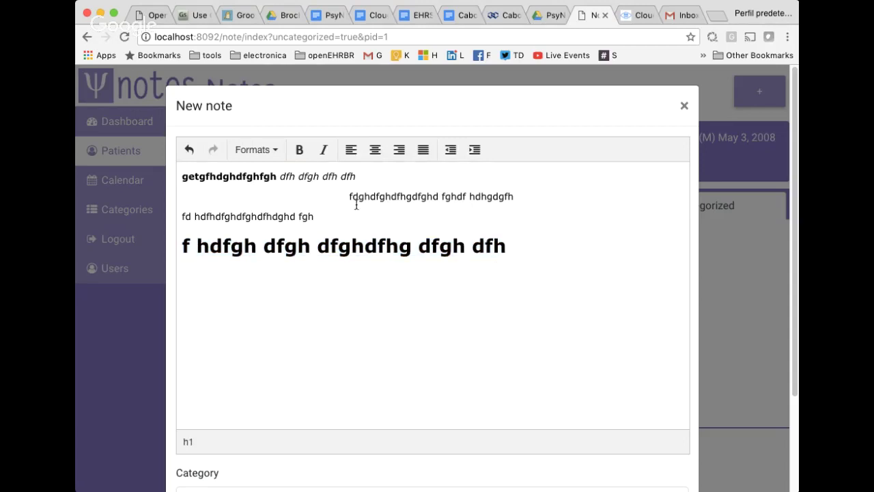
drag(223, 177, 356, 176)
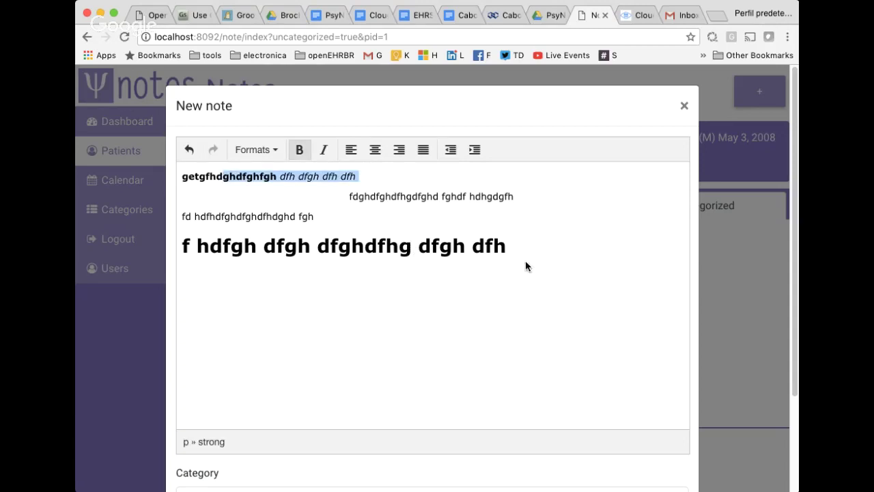
click(512, 280)
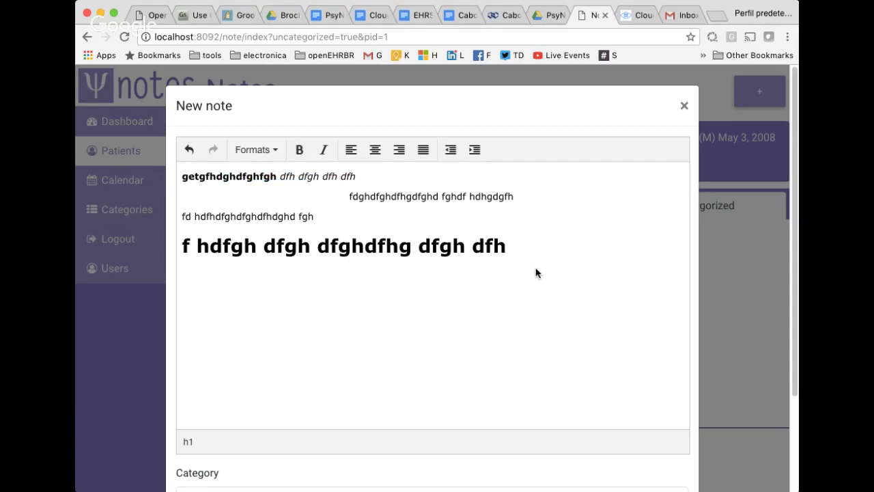
Set the formatted note's Category to Family and save it to the patient's notes.
scroll(529, 273, down, 2)
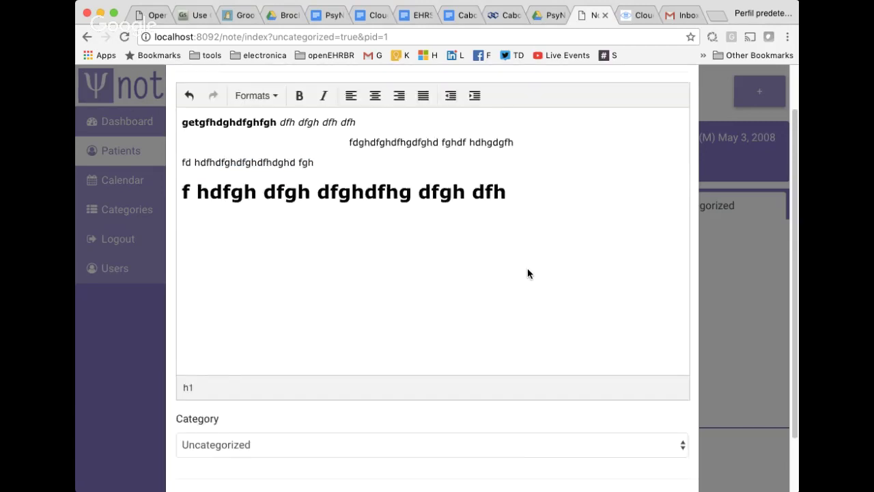
scroll(332, 330, down, 2)
click(239, 379)
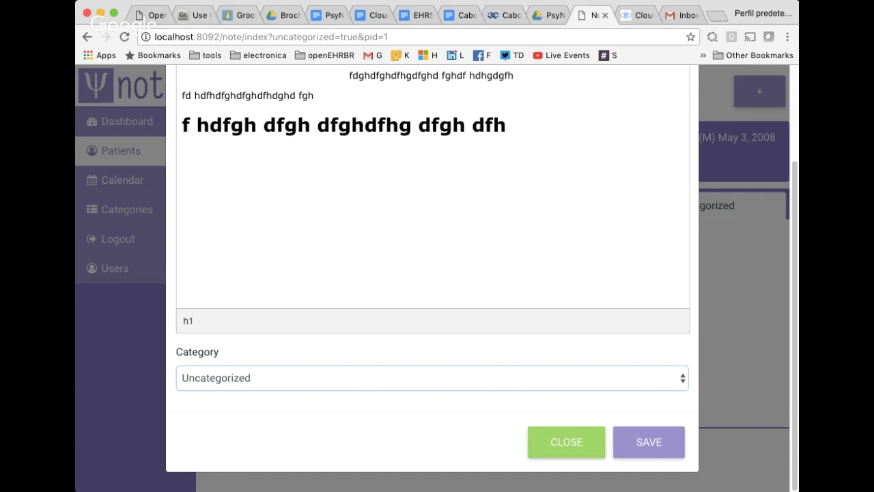
click(234, 419)
click(661, 444)
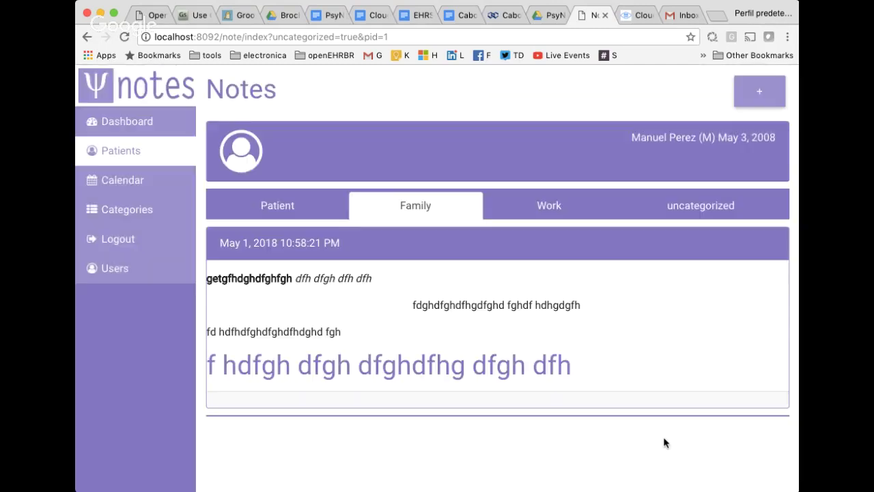
drag(222, 278, 626, 381)
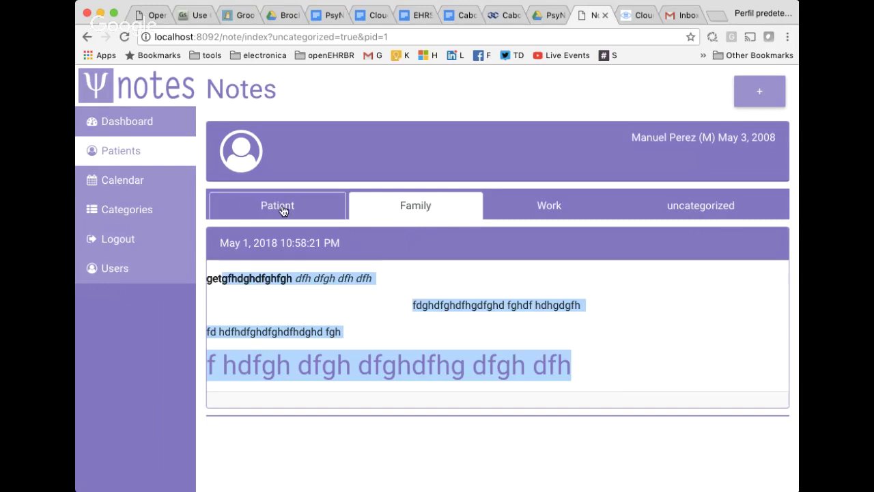
Start another note and type four lines beginning 'fhgj ffghjfgj fgjfg jfghjf g'.
click(545, 339)
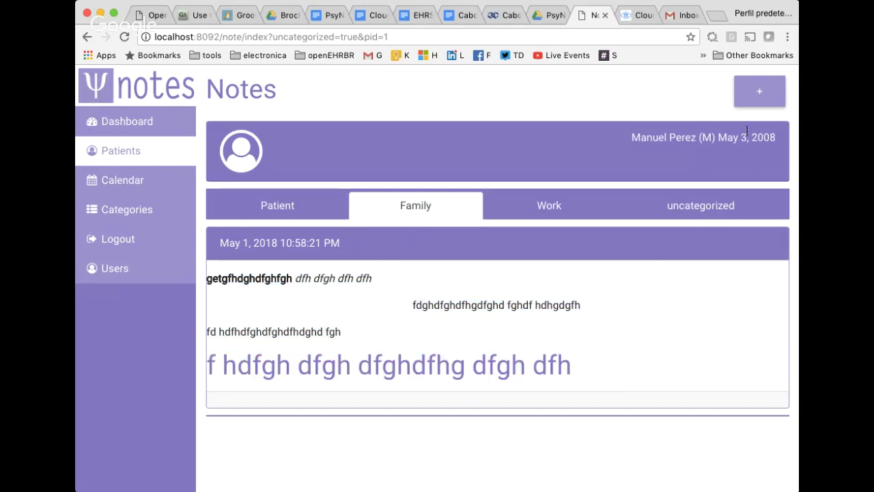
click(755, 104)
text(fhgj ffghjfgj fgjfg jfghjf g)
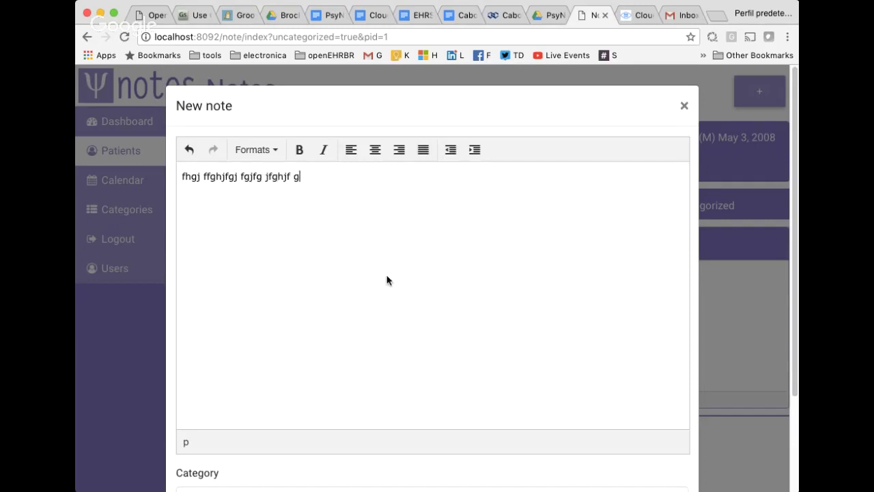
key(Return)
text(gfh fghjfgh)
key(Return)
text(fghj fgjfghj)
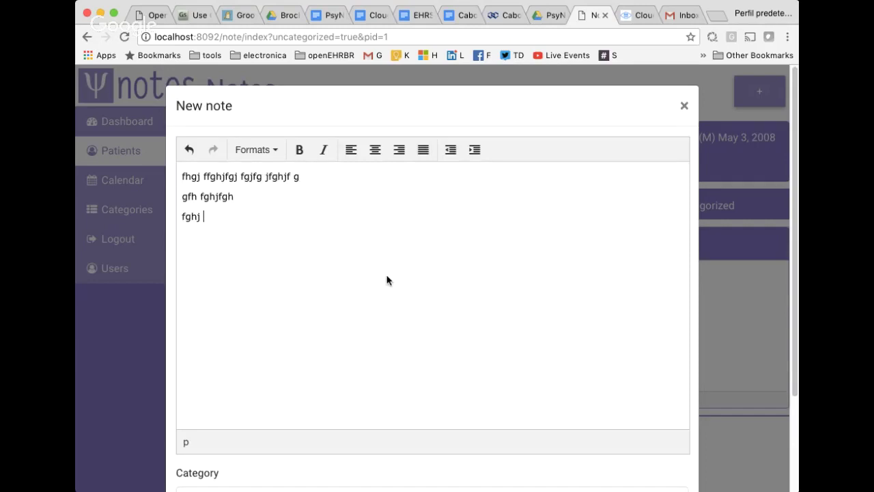
key(Return)
text(gjfgjfghj fhjh)
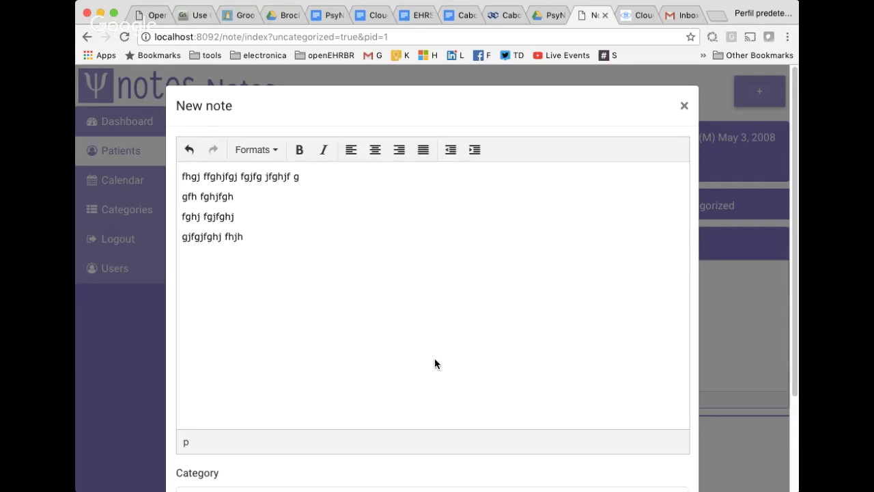
Set this note's Category to Family and save it.
scroll(437, 362, down, 3)
click(289, 376)
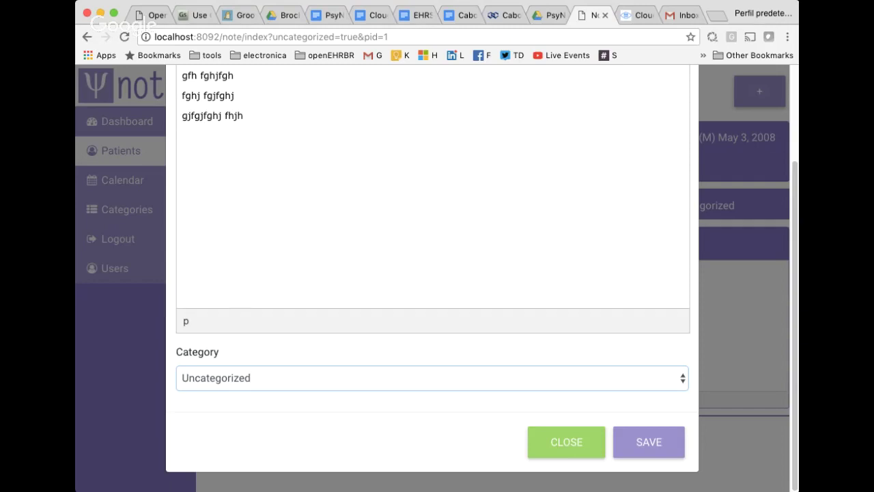
click(340, 430)
click(652, 445)
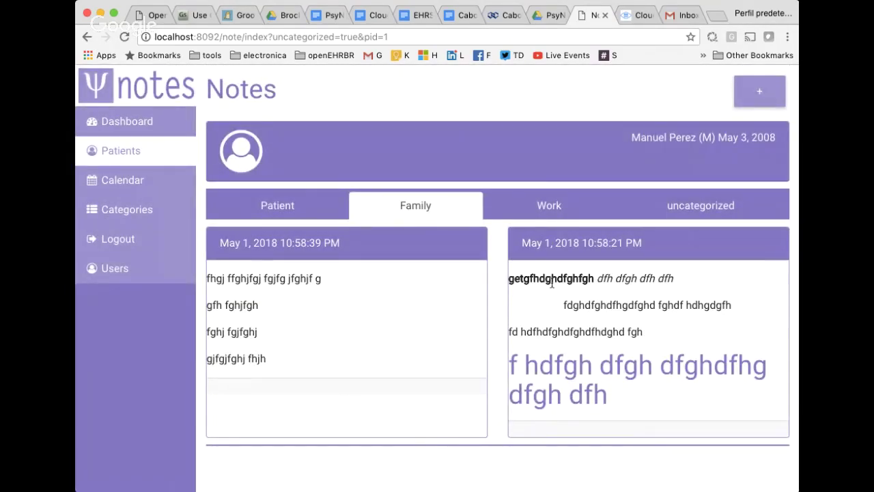
Highlight text and the date in the Family notes, then show the Patient-category notes.
drag(551, 282, 602, 399)
click(233, 285)
drag(232, 285, 263, 371)
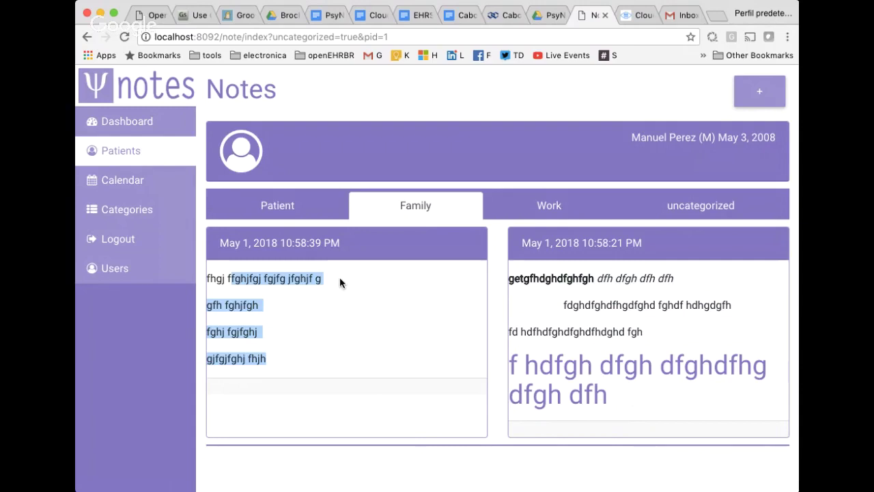
drag(217, 243, 335, 255)
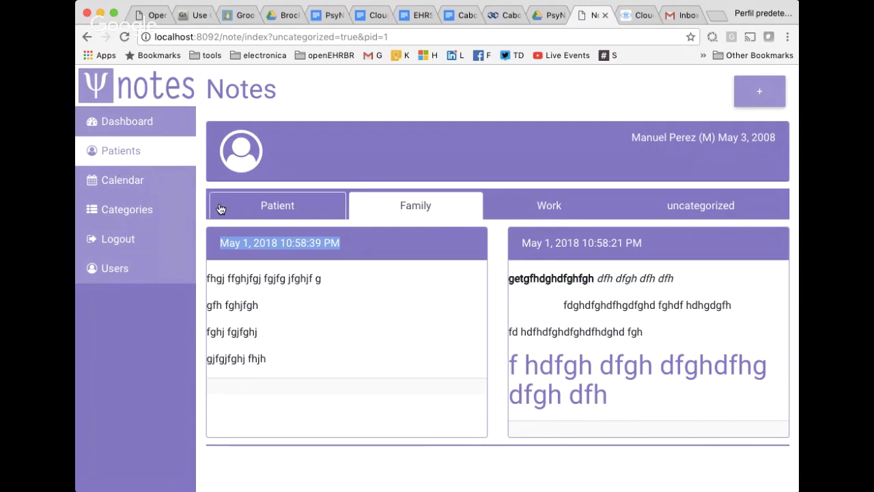
click(289, 209)
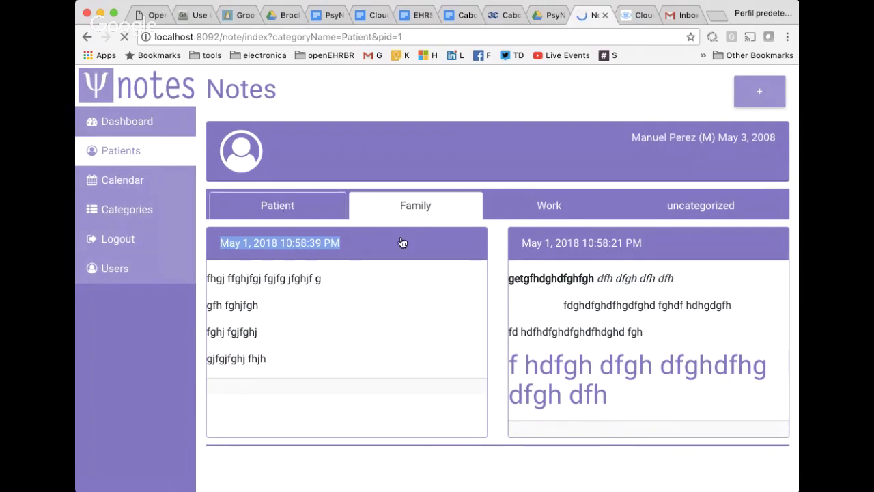
Open the second patient's notes from the patient list and start a new note.
click(138, 156)
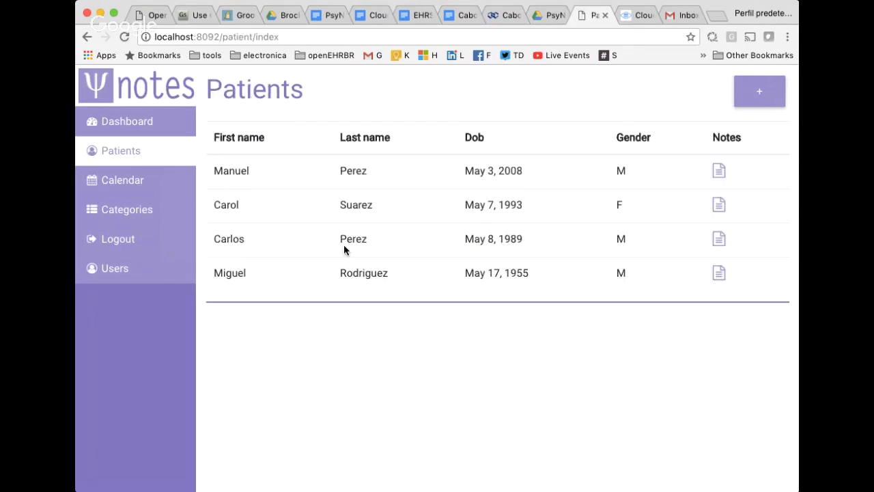
click(718, 204)
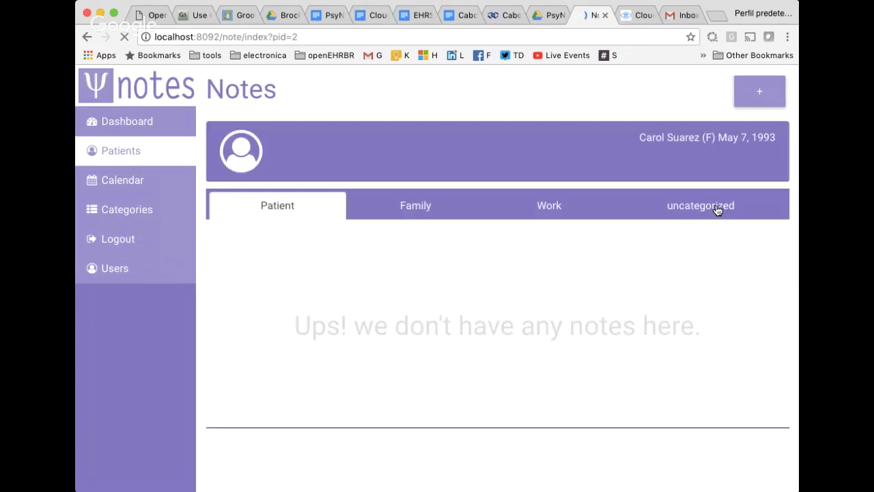
click(758, 92)
Write 'ncghfhfghjf ghjfgjh fg hjf g' as the note, file it under Family, and save.
click(398, 243)
text(ncghfhfghjf ghjfgjh fg hjf g)
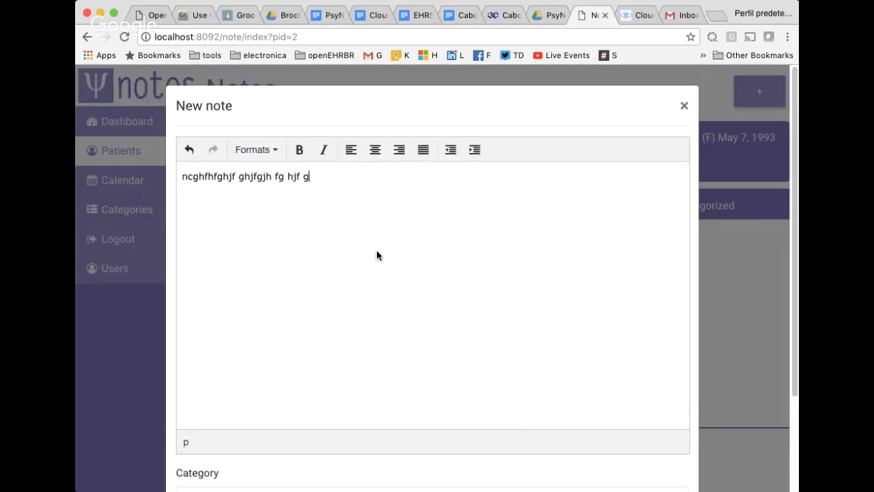
scroll(376, 256, down, 3)
click(295, 384)
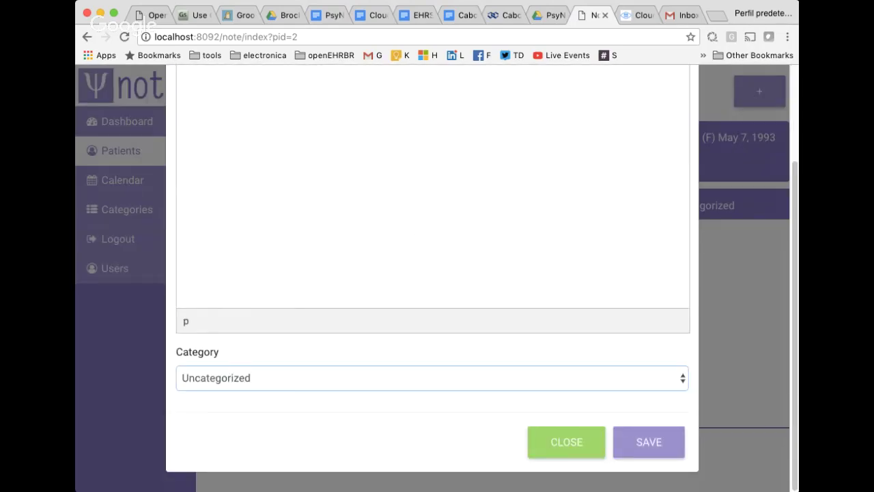
click(295, 394)
click(647, 444)
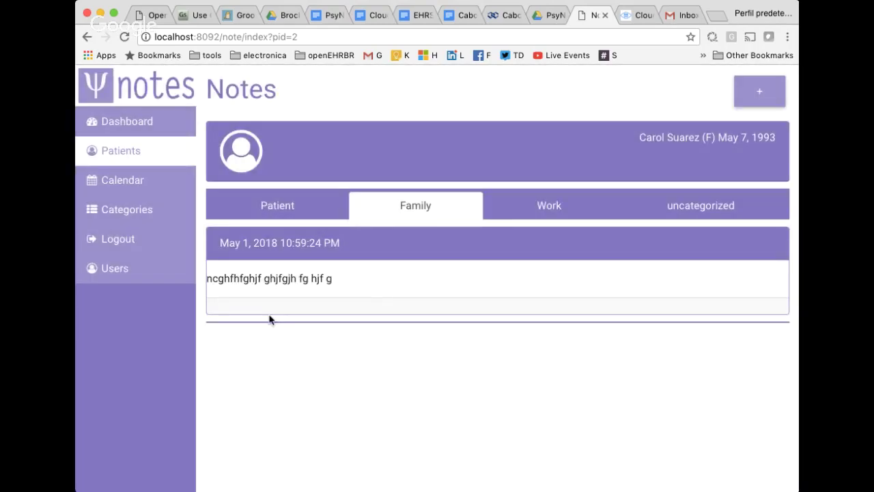
Highlight parts of the saved note's text, then go to the Calendar page.
drag(234, 278, 375, 292)
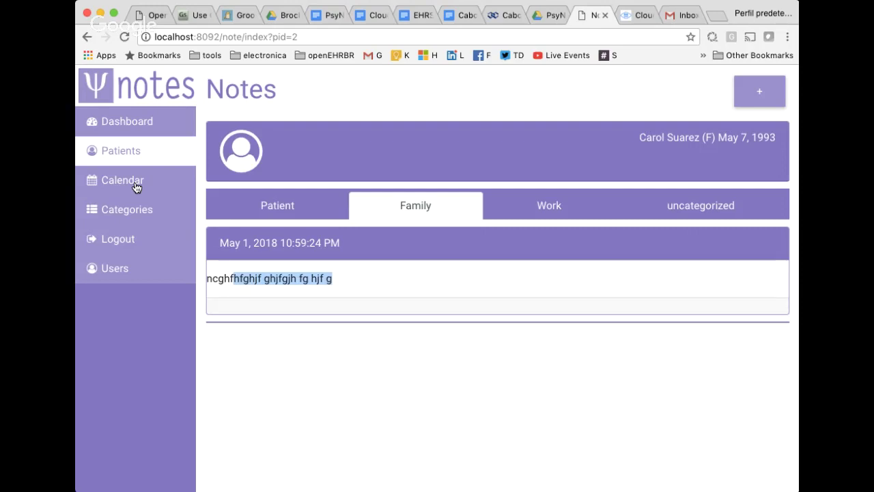
click(244, 274)
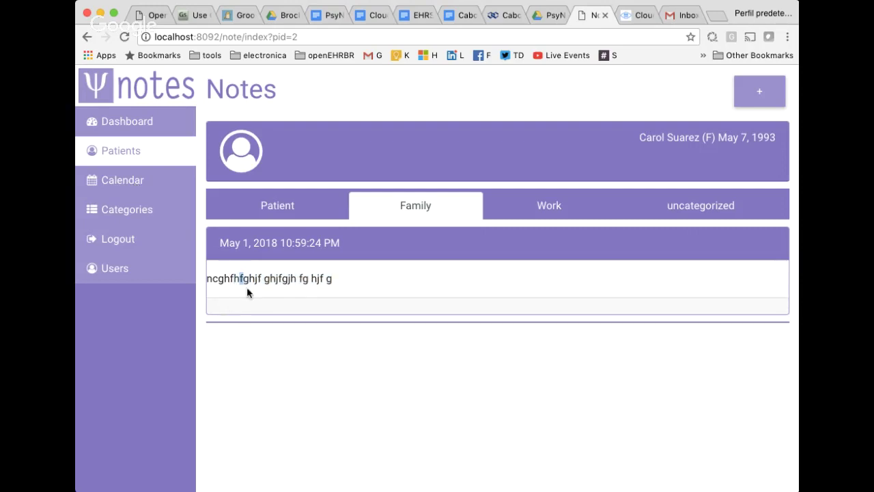
drag(264, 278, 360, 306)
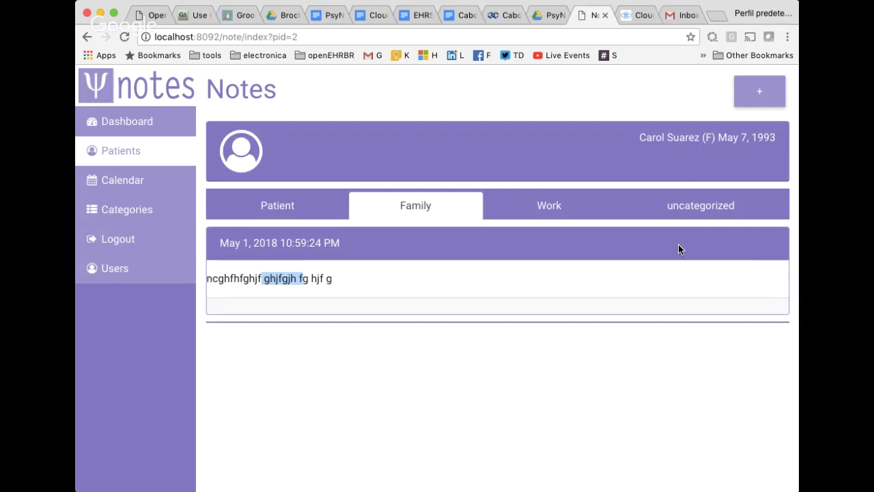
click(134, 181)
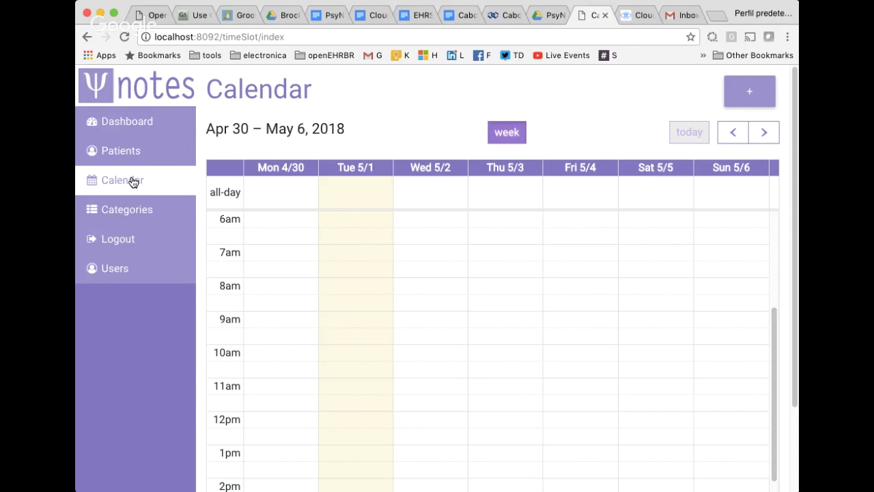
Browse ahead to May 14–20 and back, return to Today, and select Mon 4/30 9:00–10:00.
click(764, 134)
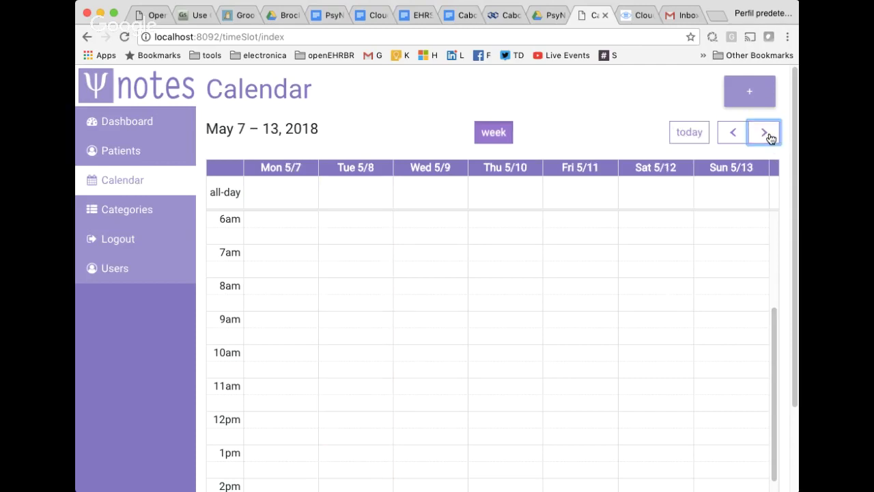
click(733, 132)
click(765, 133)
click(768, 136)
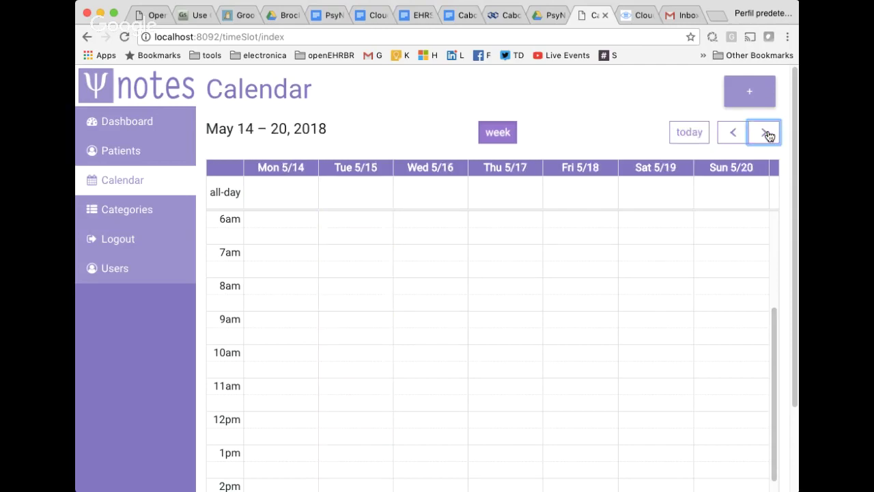
click(767, 134)
click(738, 134)
click(739, 135)
click(739, 136)
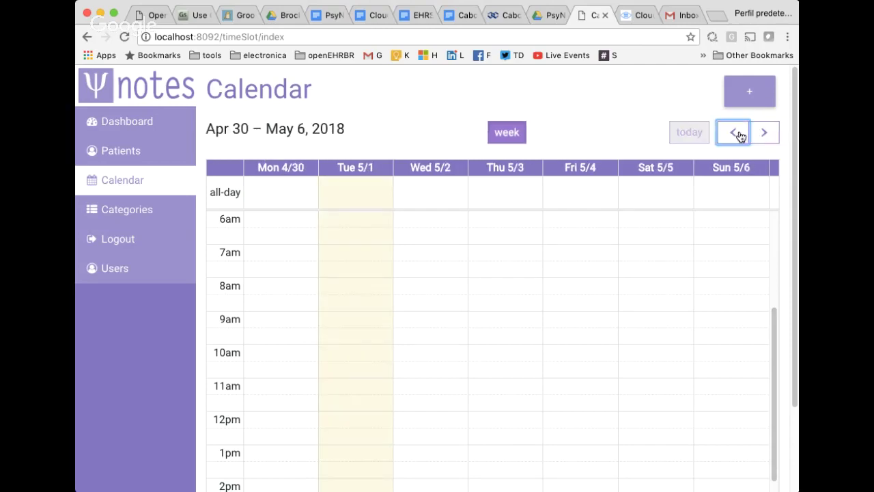
click(751, 133)
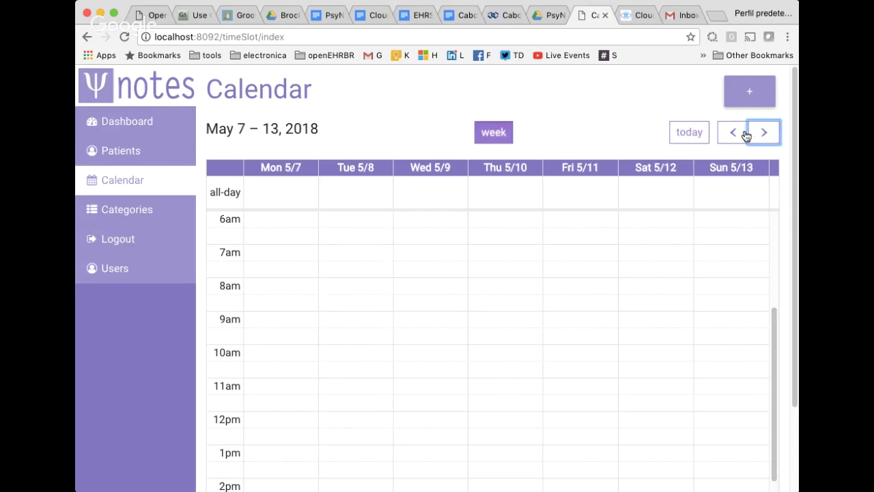
click(765, 134)
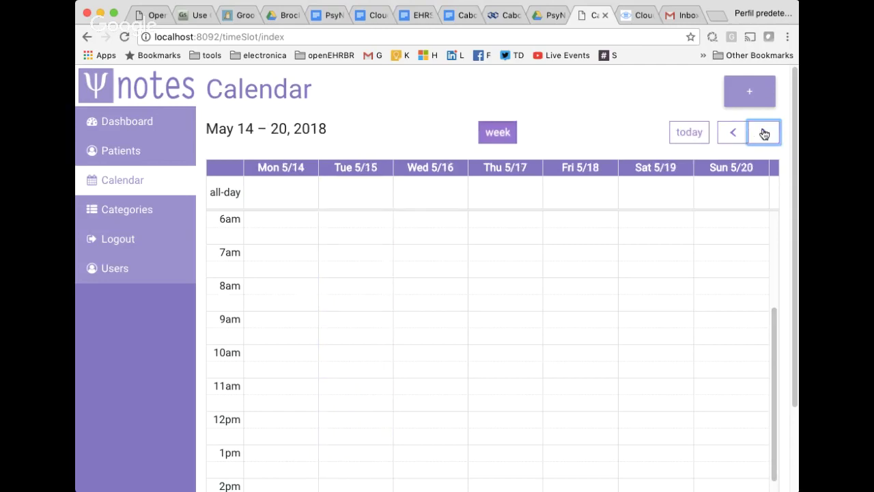
click(682, 133)
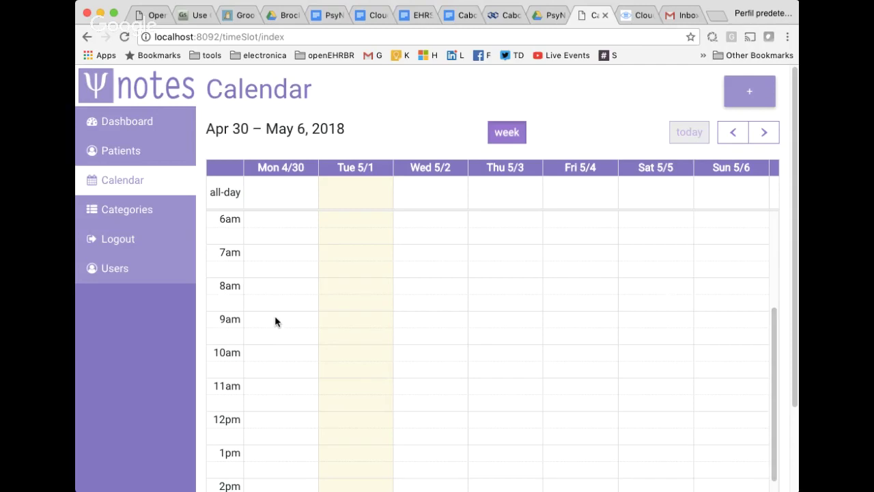
drag(275, 319, 282, 339)
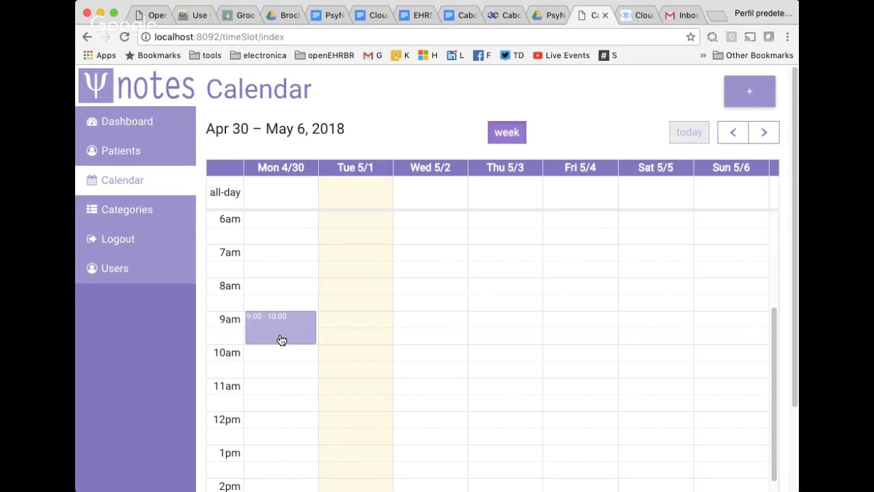
Open the new slot form for the selected time and name it as the patient's session.
click(281, 339)
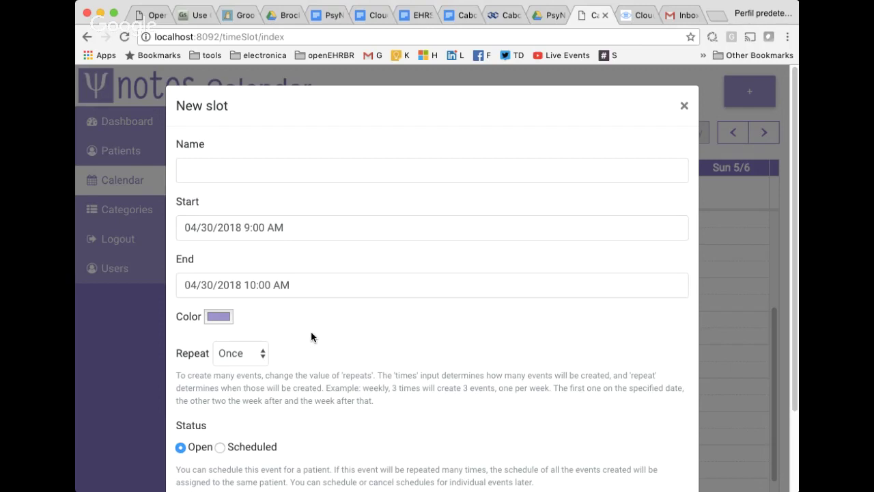
click(288, 170)
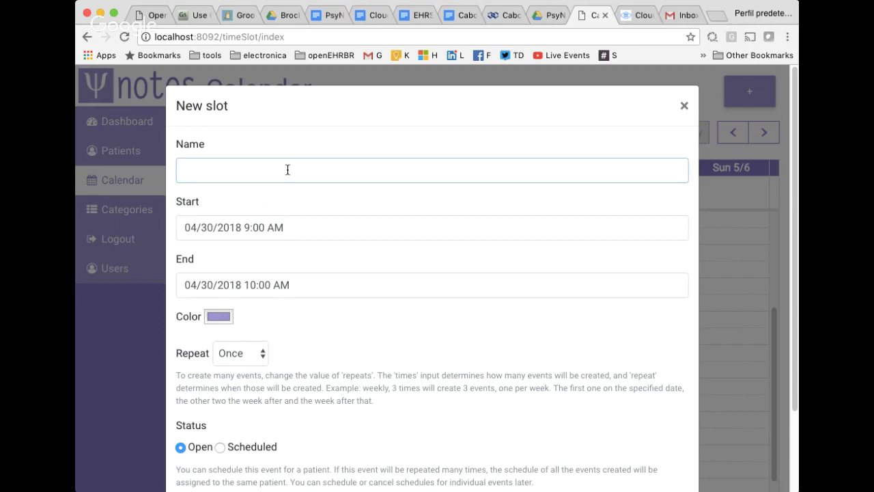
text(Carol session)
Set the slot to repeat weekly, 4 times.
scroll(385, 180, down, 1)
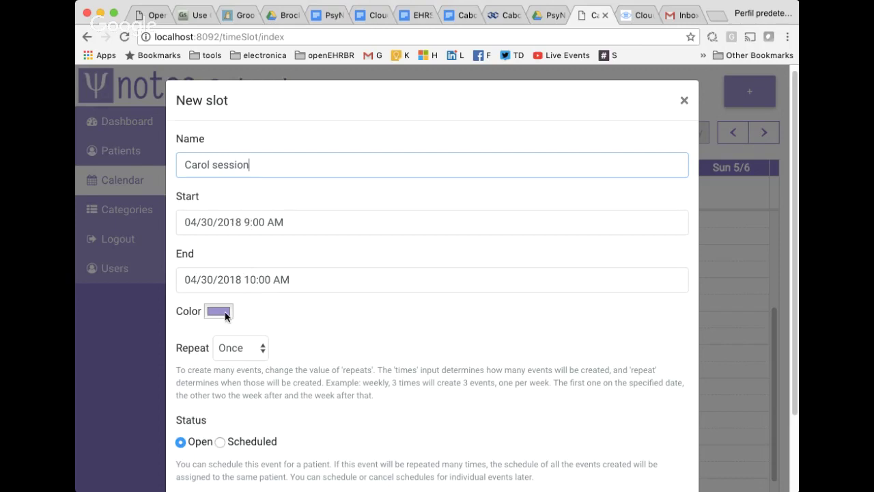
scroll(379, 361, down, 3)
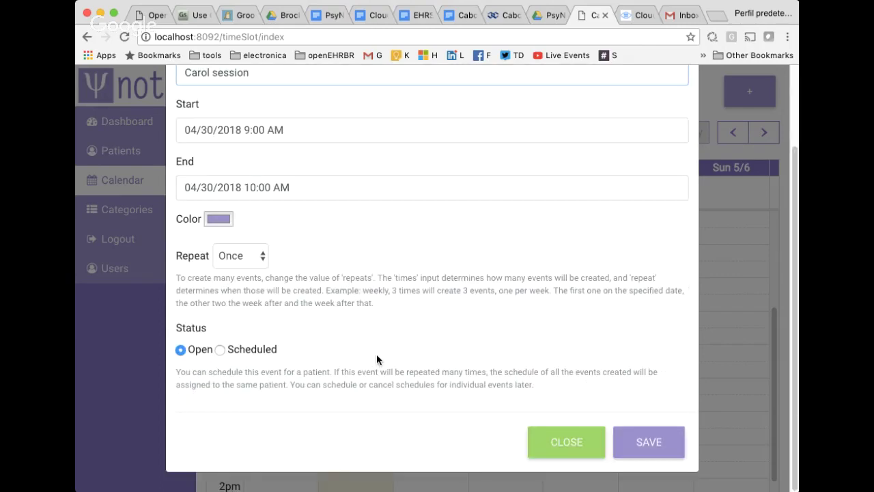
click(235, 263)
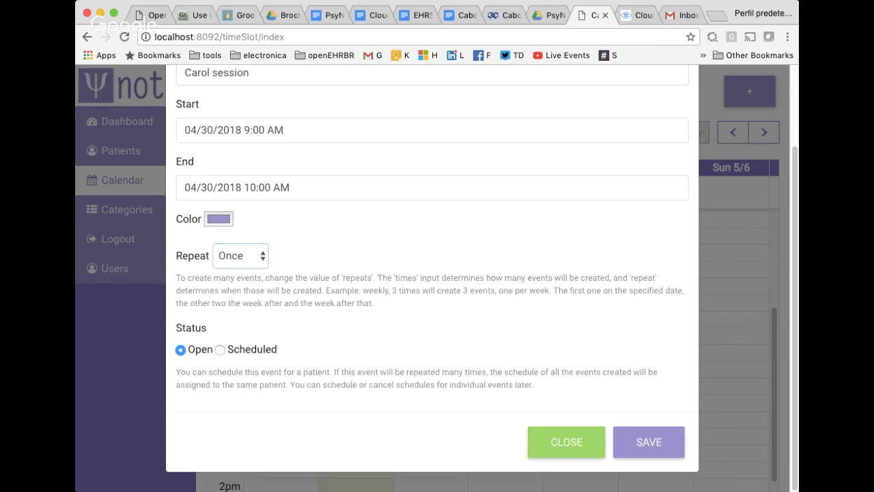
click(242, 269)
double_click(303, 262)
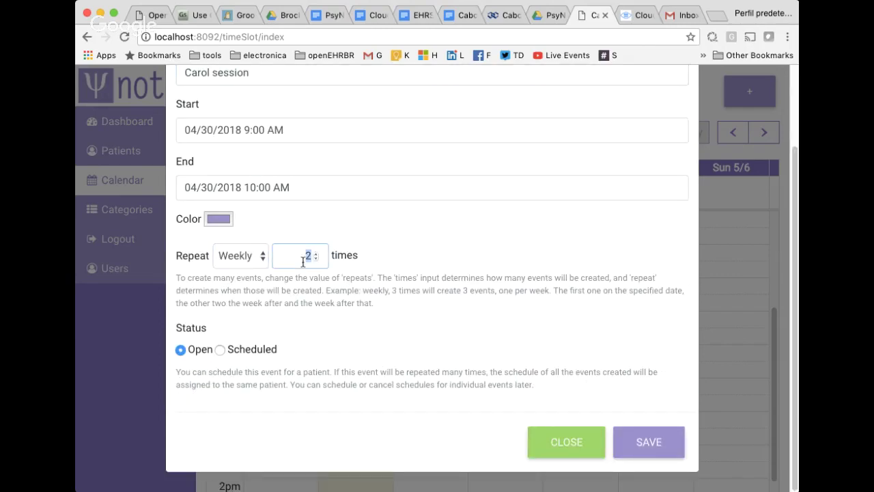
text(4)
Mark the slot Scheduled, search for and select the patient, and save.
click(220, 350)
click(288, 408)
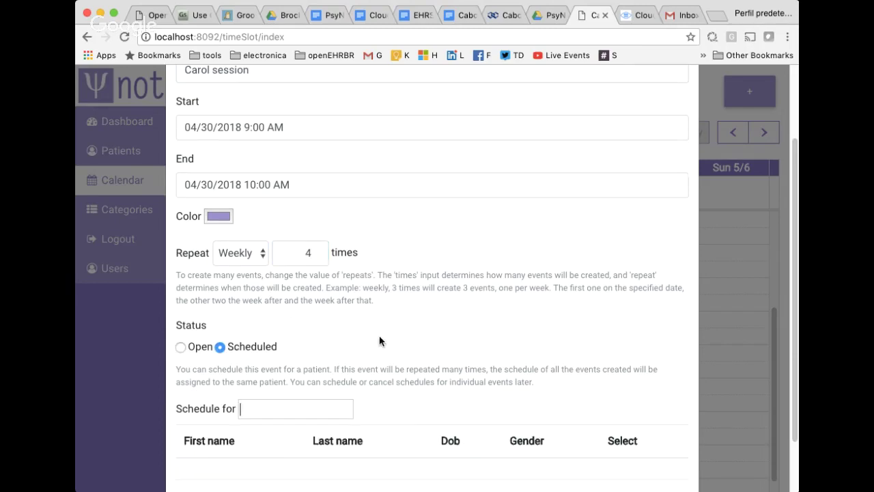
scroll(380, 340, down, 2)
text(caro)
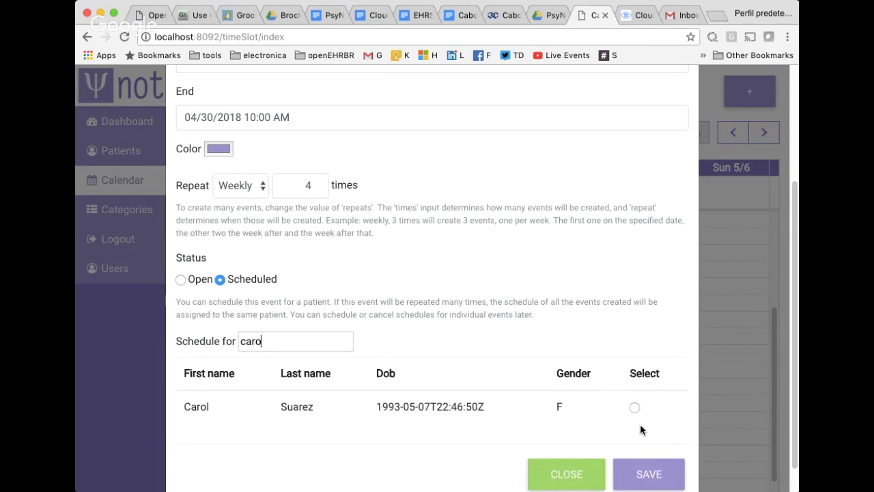
click(634, 408)
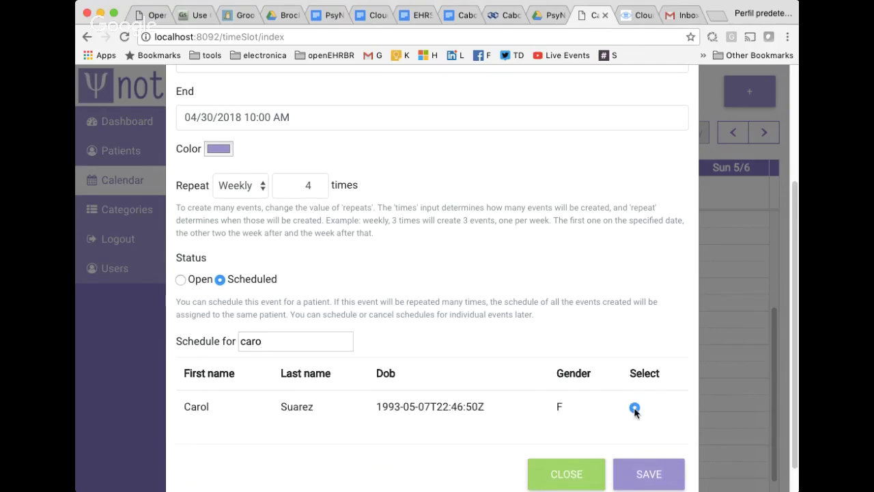
click(649, 483)
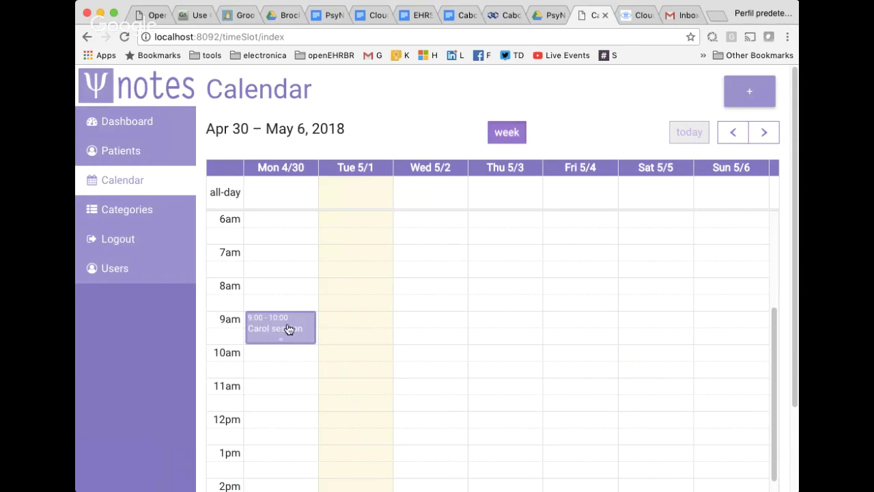
click(289, 328)
scroll(299, 324, down, 3)
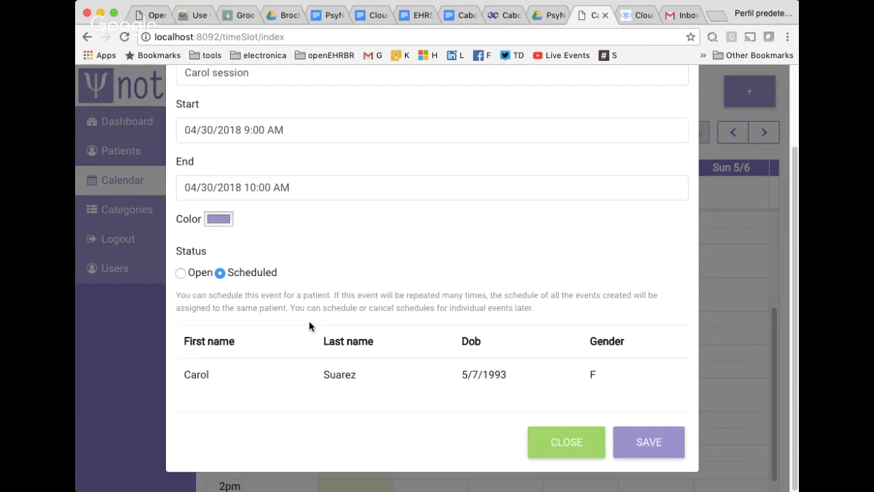
drag(216, 374, 599, 374)
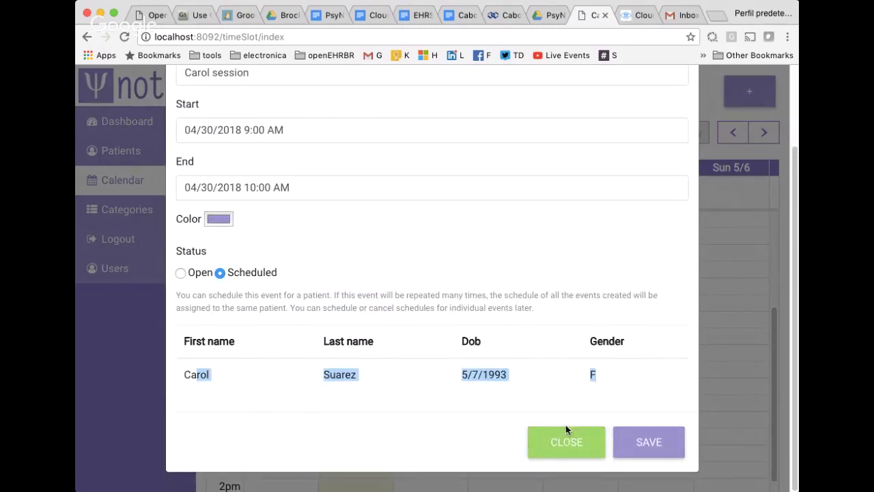
click(565, 442)
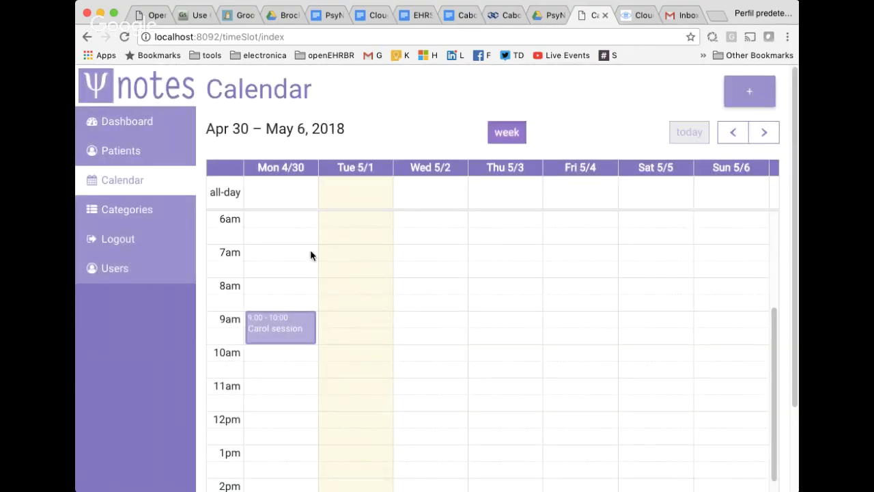
Check the repeats through May 28 – Jun 3, return to Today, and select Mon 4/30 10:00–11:00.
click(766, 133)
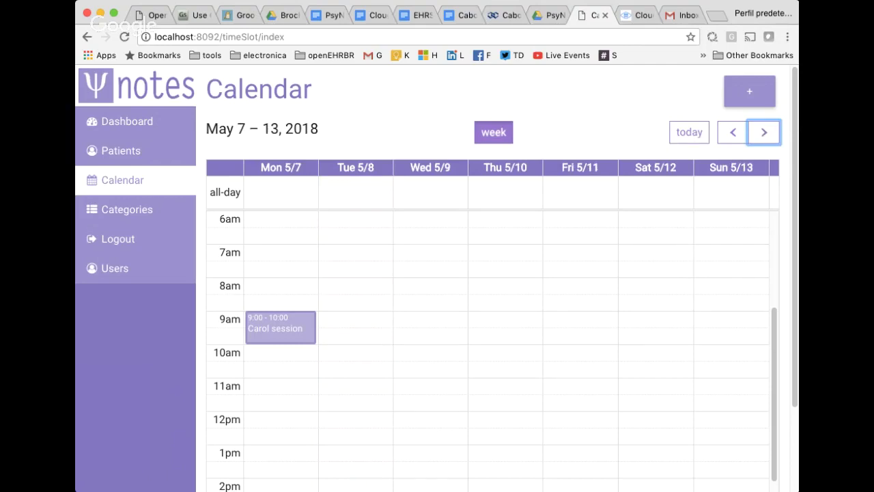
click(764, 132)
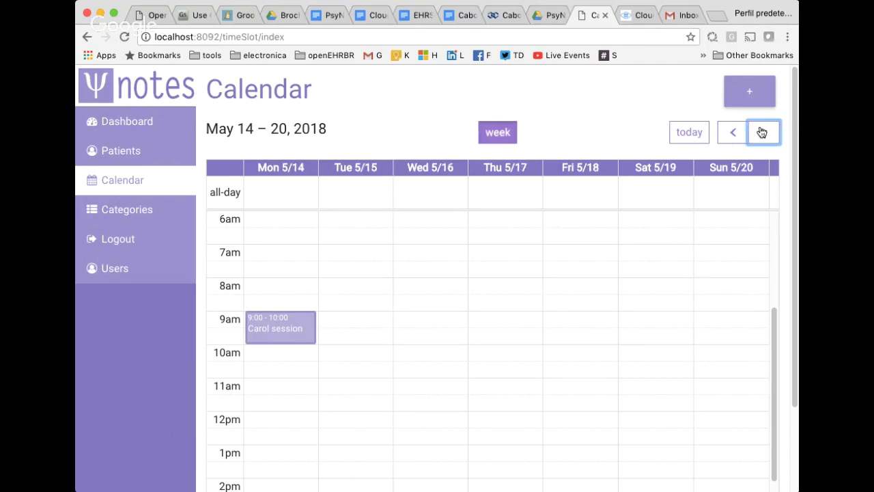
click(764, 132)
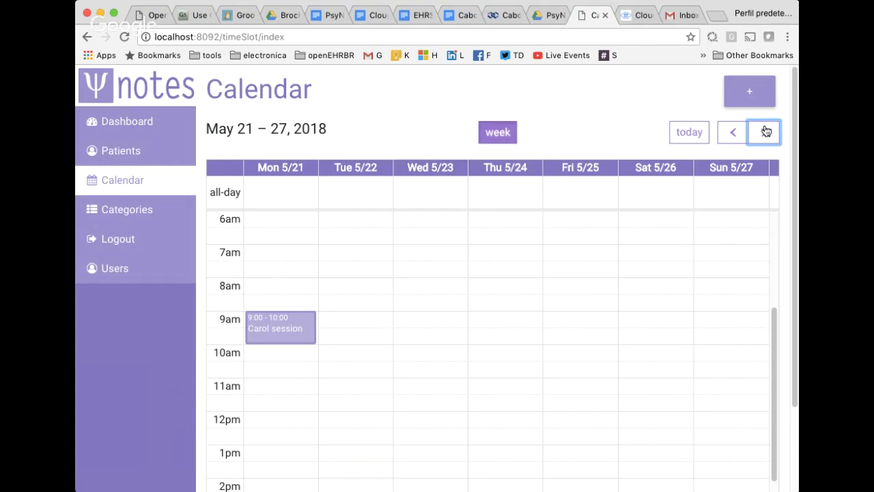
click(766, 131)
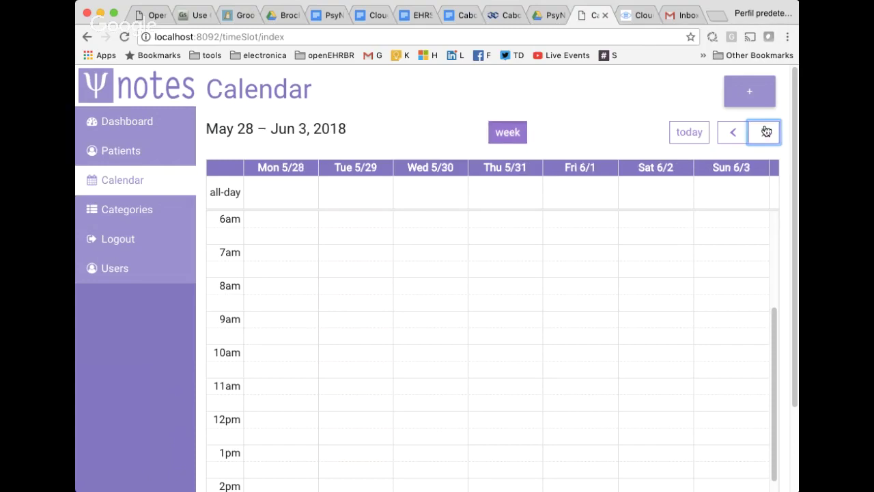
click(697, 134)
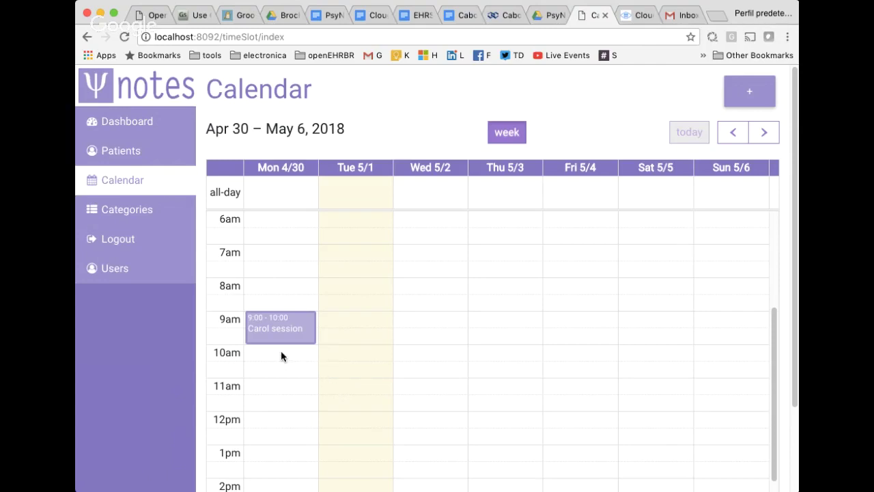
drag(281, 350, 282, 371)
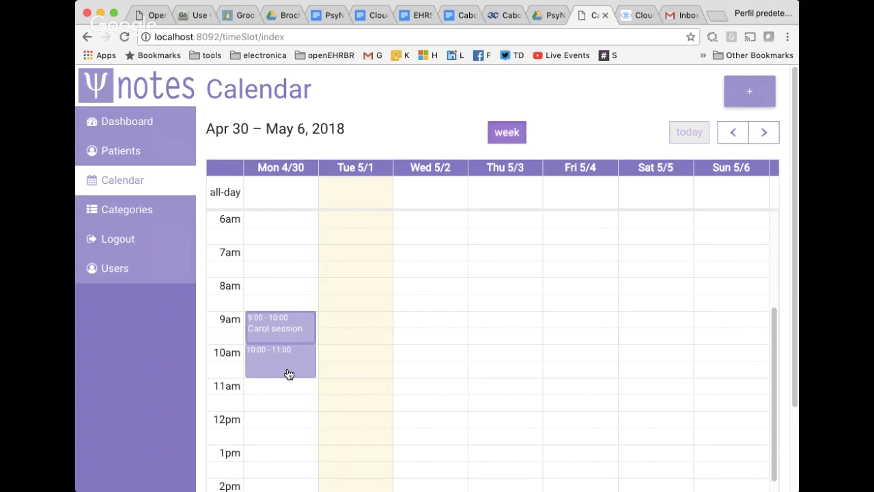
Name the new 10:00–11:00 slot 'Open slot' and give it a green colour.
click(289, 374)
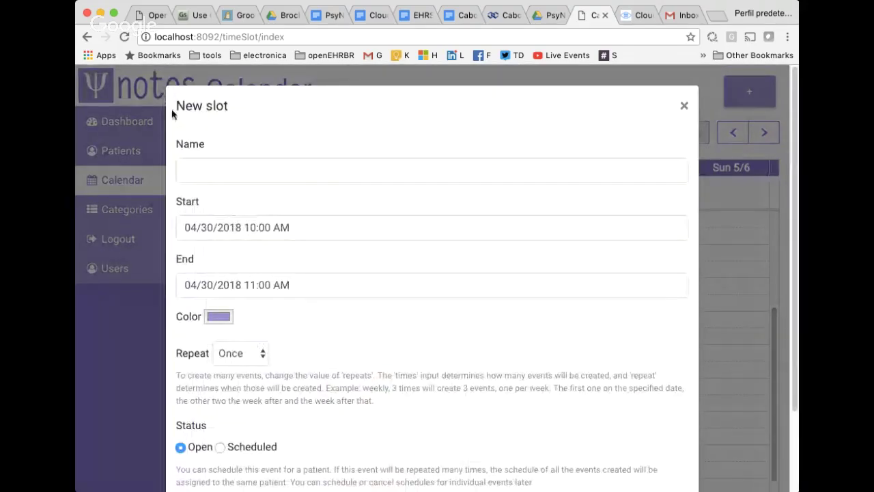
click(232, 168)
text(Open)
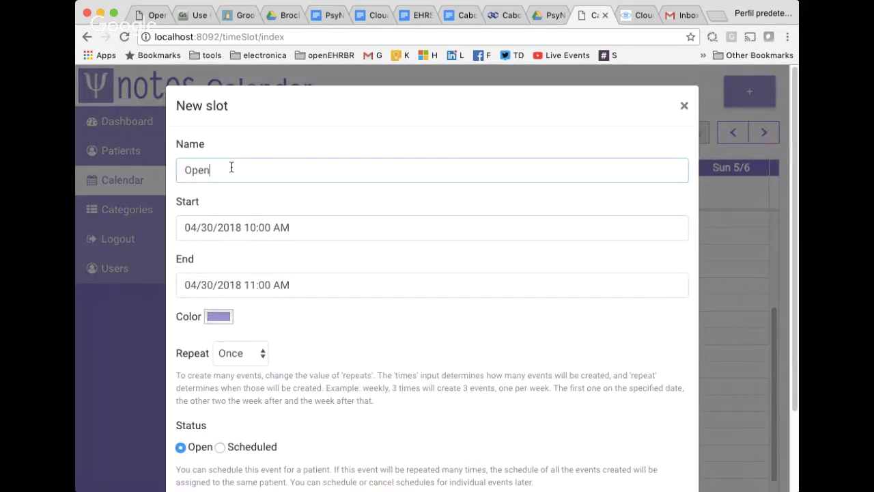
text( slot)
click(219, 317)
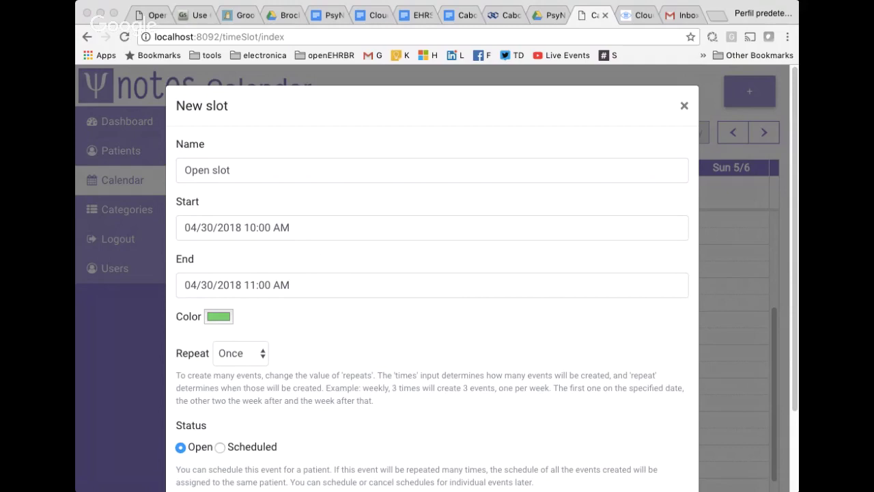
click(439, 149)
Set the slot to repeat weekly, 3 times, and save it.
click(247, 357)
key(w)
key(Tab)
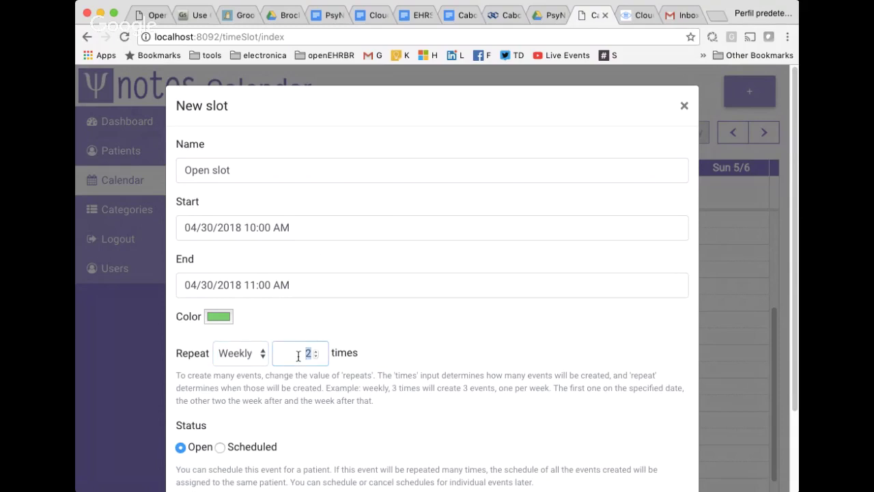
text(3)
scroll(432, 372, down, 3)
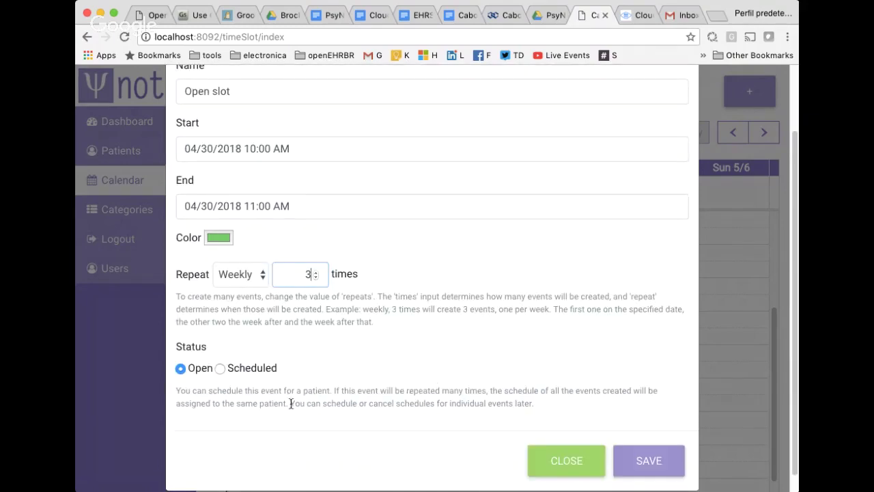
click(657, 465)
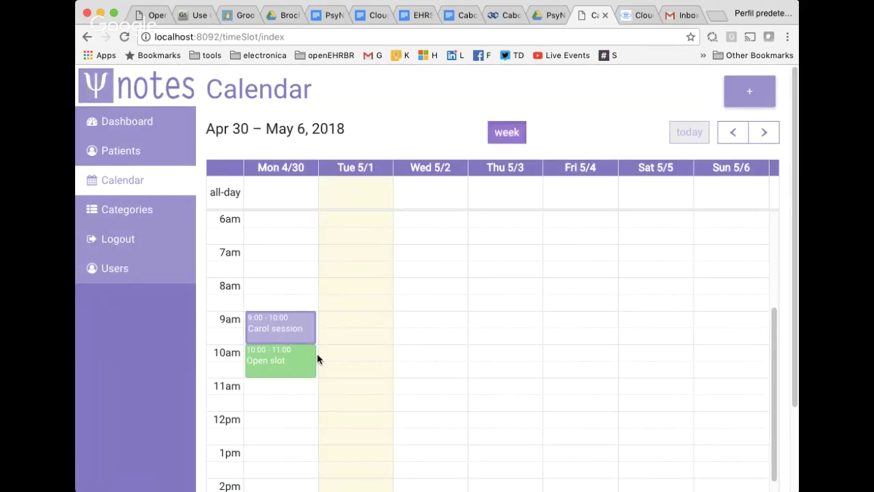
Step ahead to May 21–27, then back one week to May 14–20.
click(766, 134)
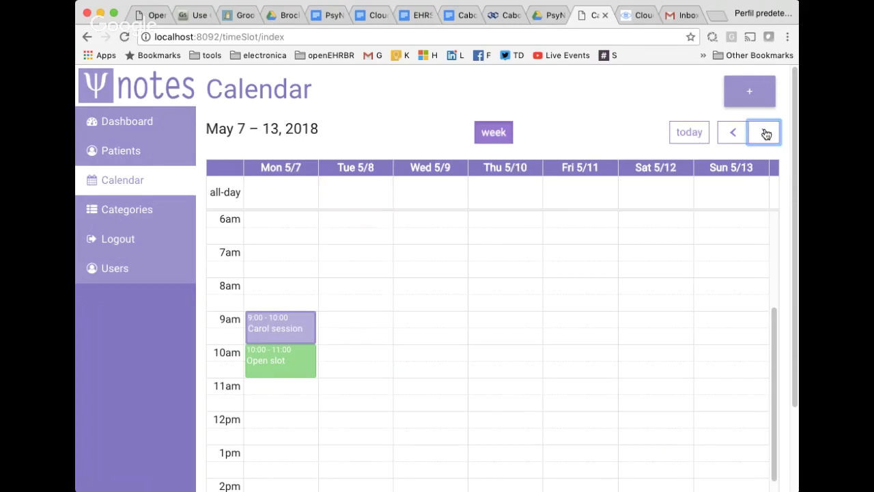
click(766, 134)
click(766, 134)
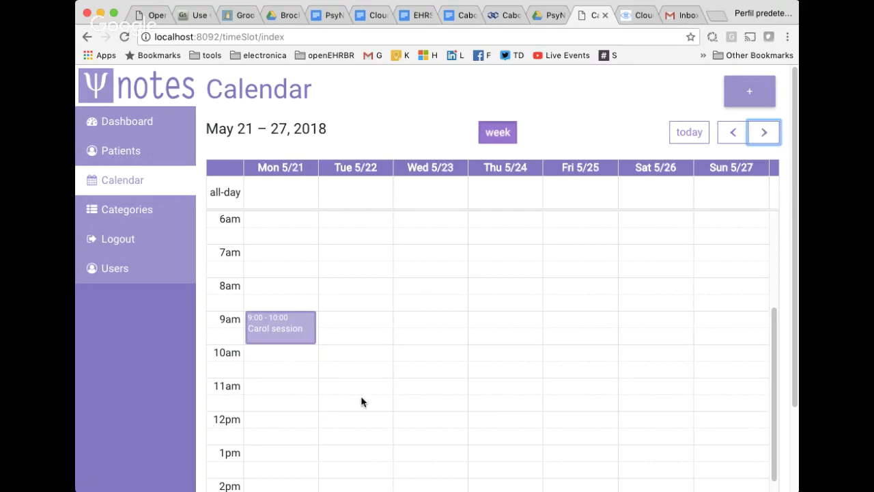
click(729, 131)
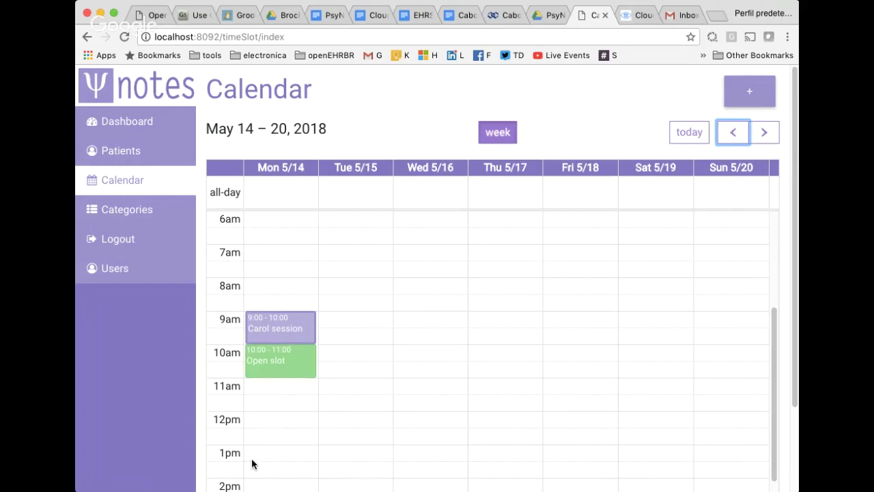
Set the Mon 5/14 Open slot's status to Scheduled, pick the matching patient, and save.
click(276, 364)
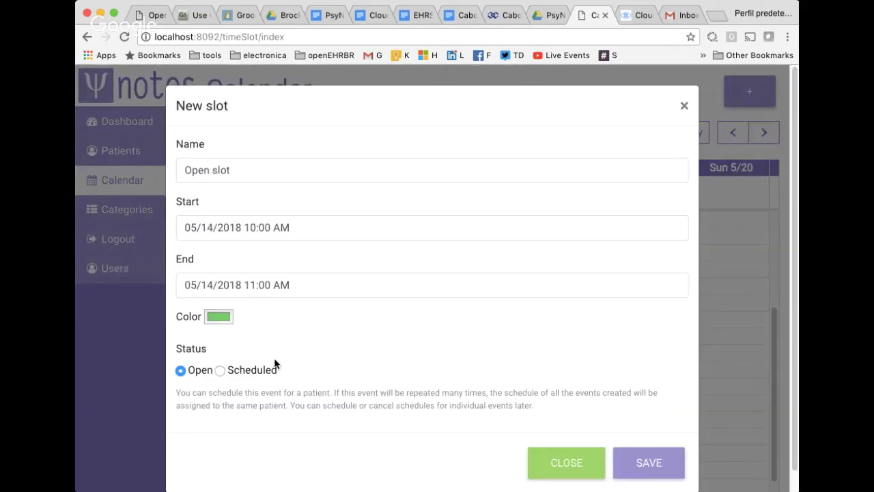
click(256, 374)
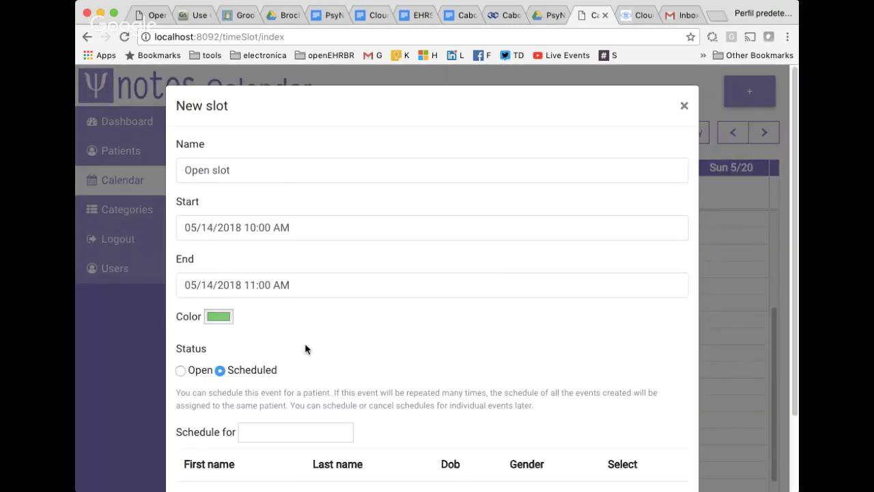
scroll(304, 343, down, 3)
click(310, 342)
text(a)
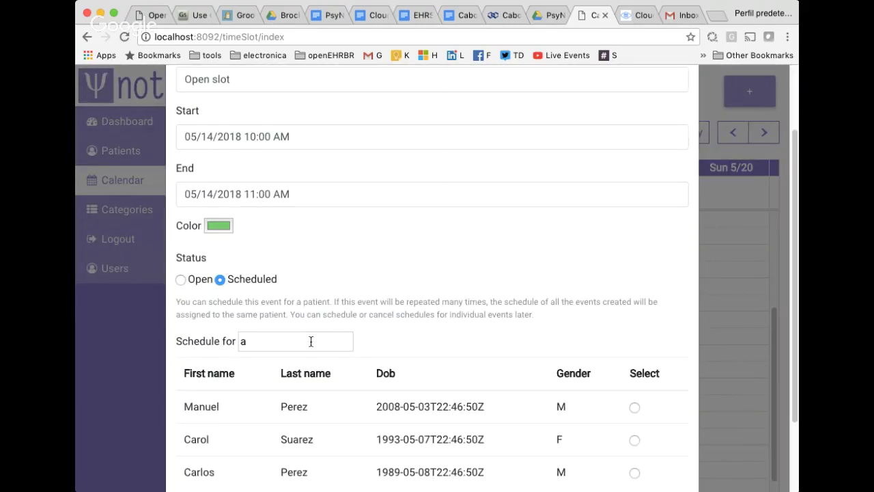
scroll(310, 369, down, 2)
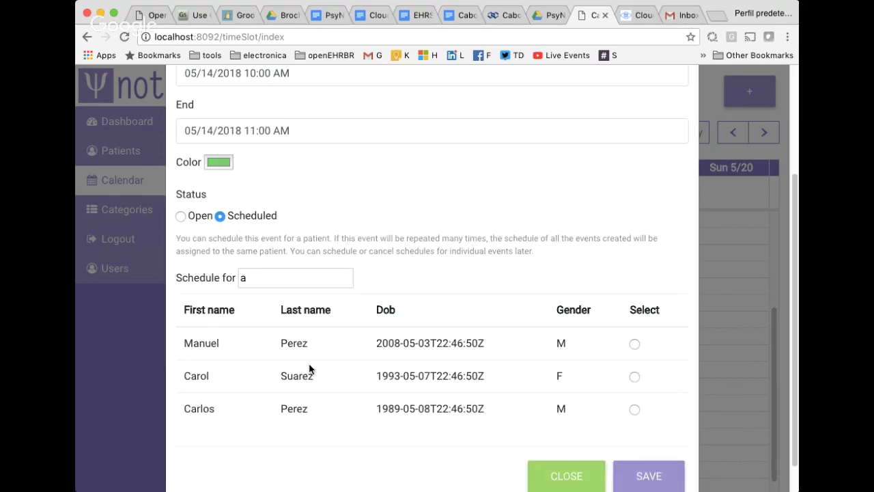
text(nu)
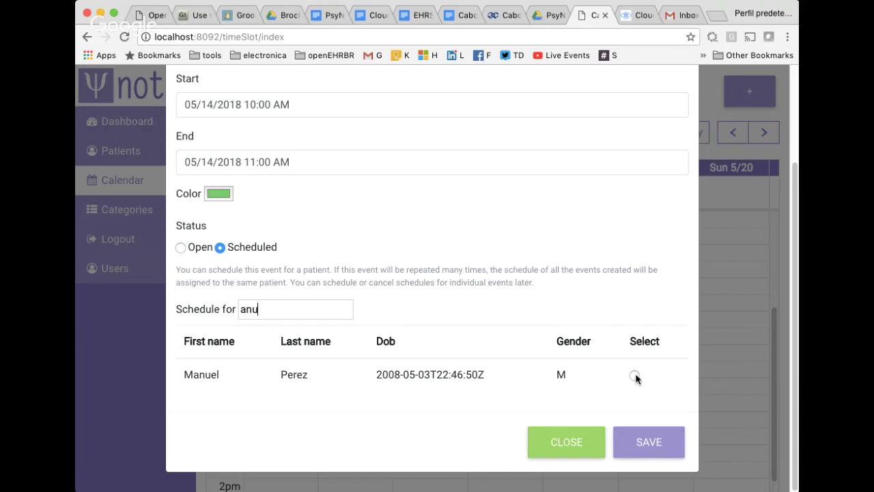
double_click(272, 313)
drag(348, 378, 446, 381)
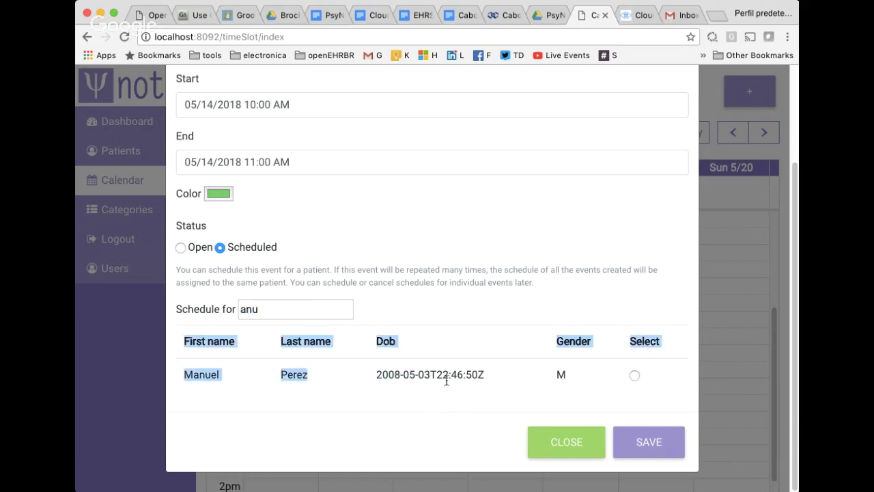
click(446, 381)
click(635, 374)
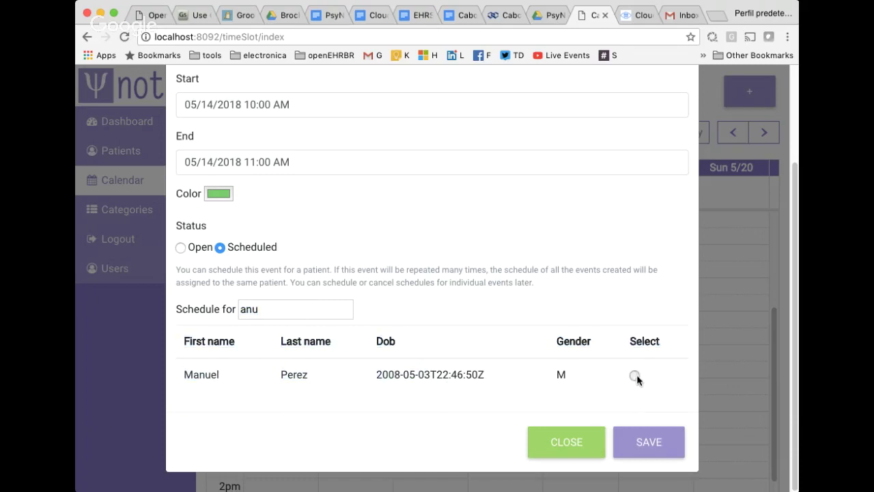
click(670, 447)
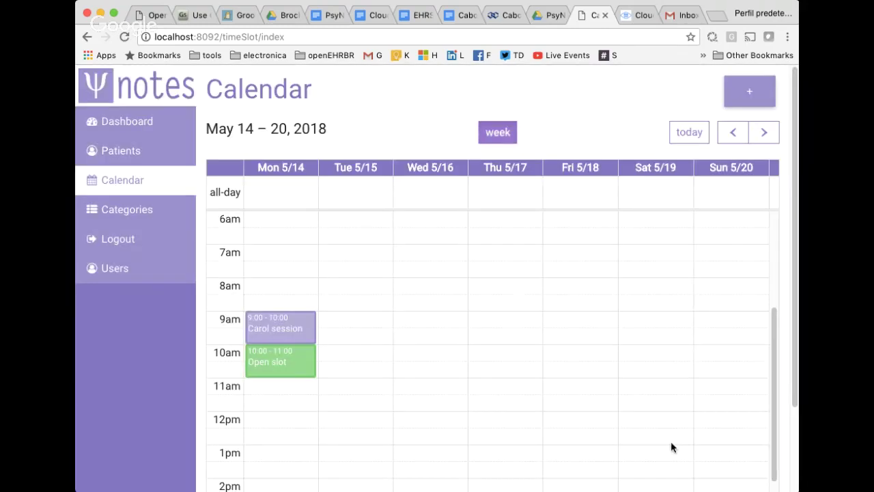
Reopen the slot to review its scheduled details, then close it unchanged.
click(297, 360)
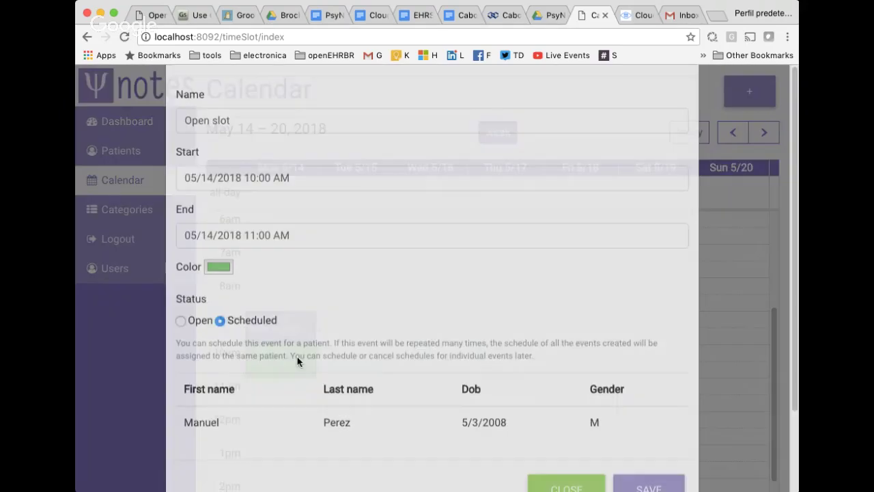
scroll(211, 371, down, 1)
drag(200, 375, 605, 377)
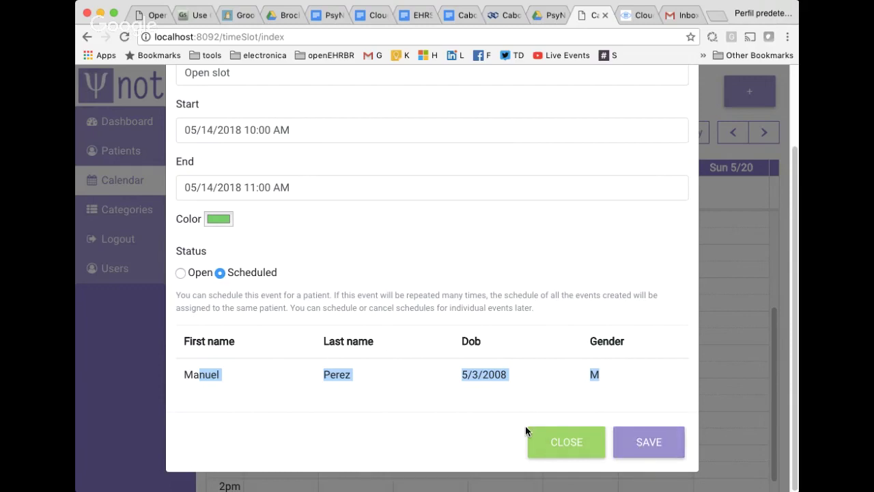
click(559, 443)
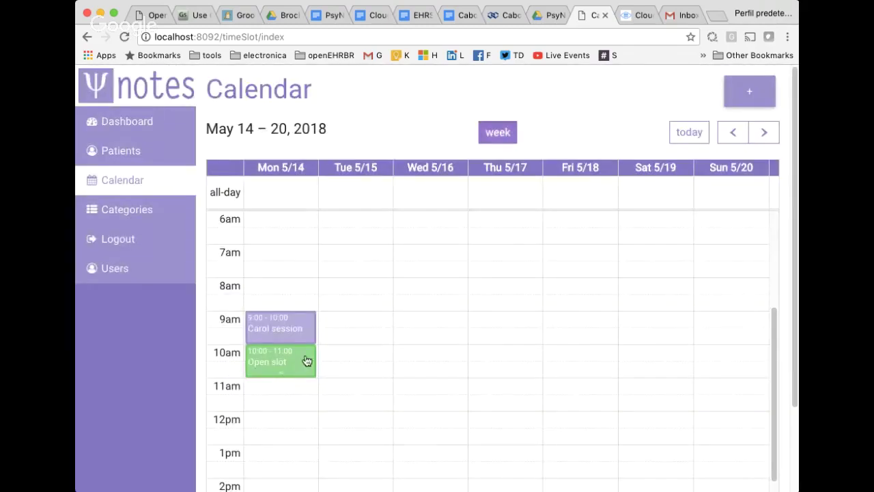
Go back a week, return to May 14–20, and select Tue 5/15 8:00–11:00.
click(731, 136)
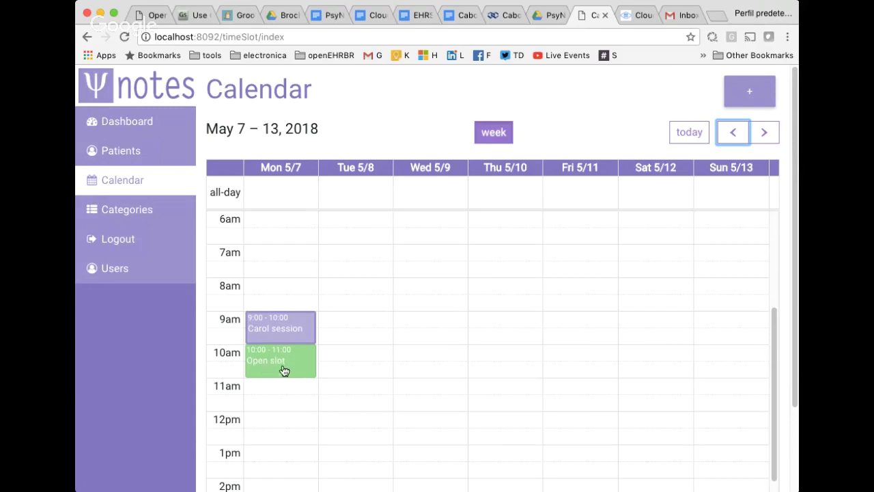
click(765, 133)
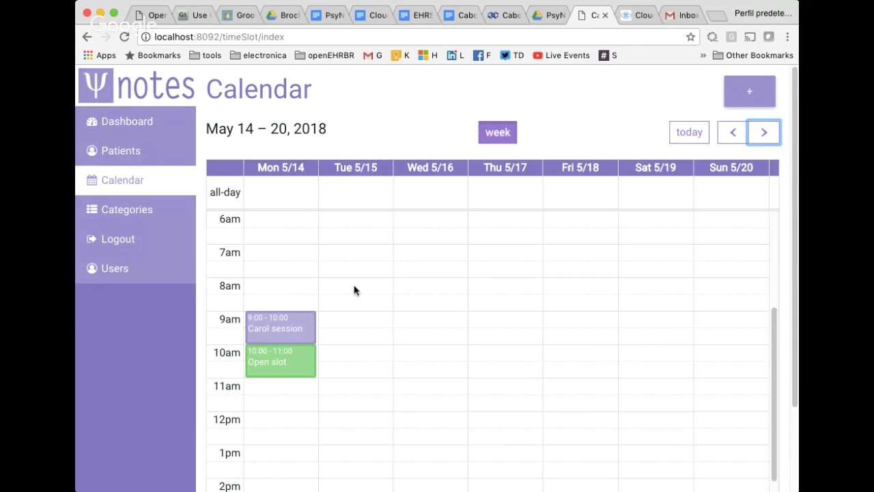
drag(358, 287, 359, 366)
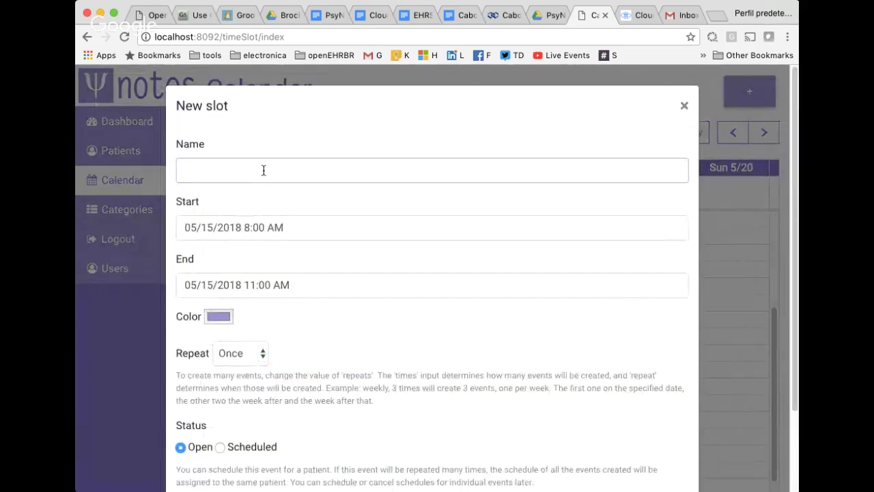
Name the new Tue 5/15 8:00–11:00 slot 'test', colour it blue-purple, and save it.
click(263, 170)
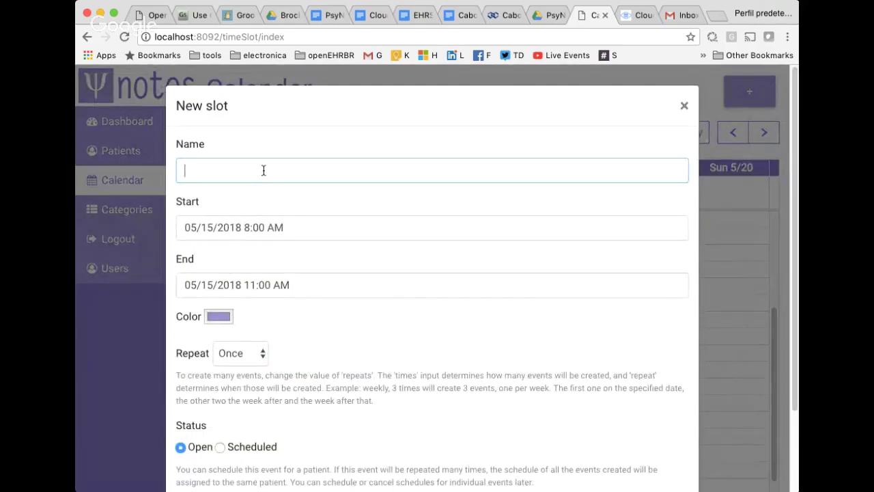
text(test)
scroll(432, 224, down, 3)
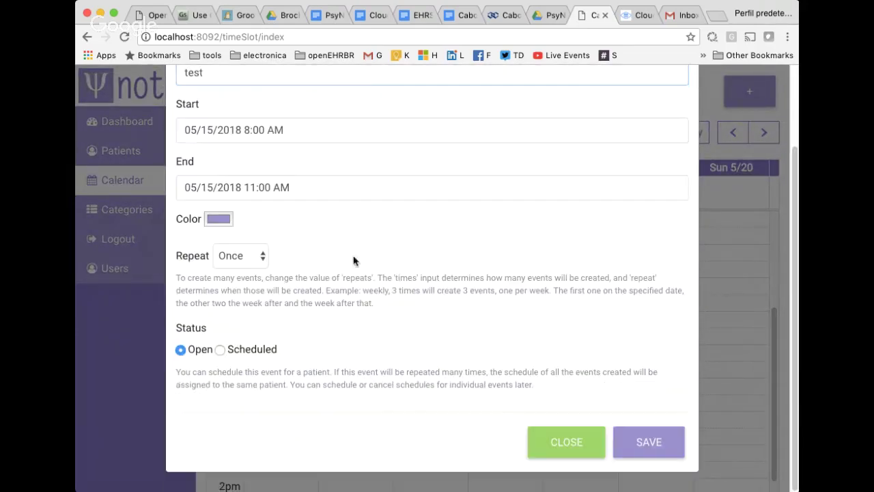
click(219, 219)
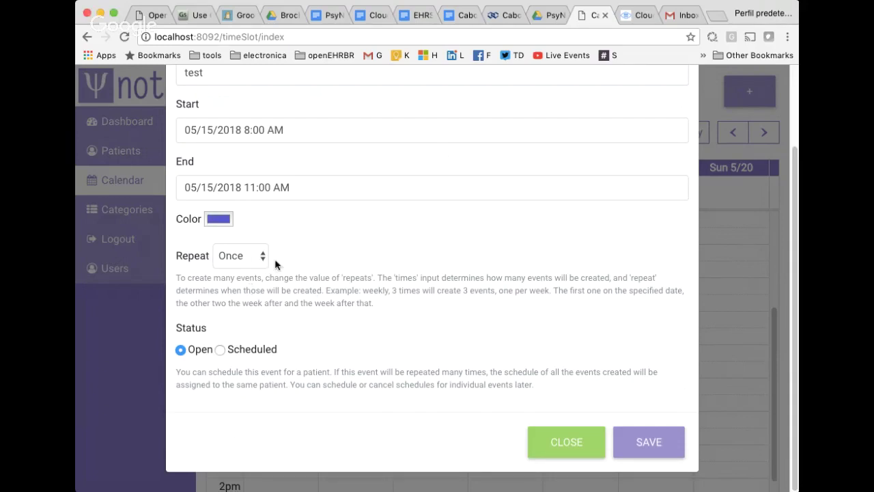
click(642, 444)
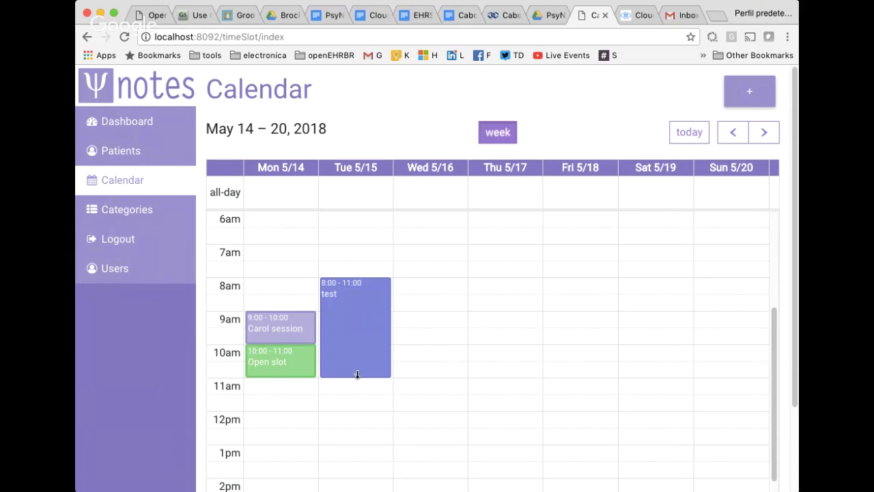
Shorten the test slot to end at 10:00, then shift it to 8:30–10:30.
drag(357, 375, 361, 347)
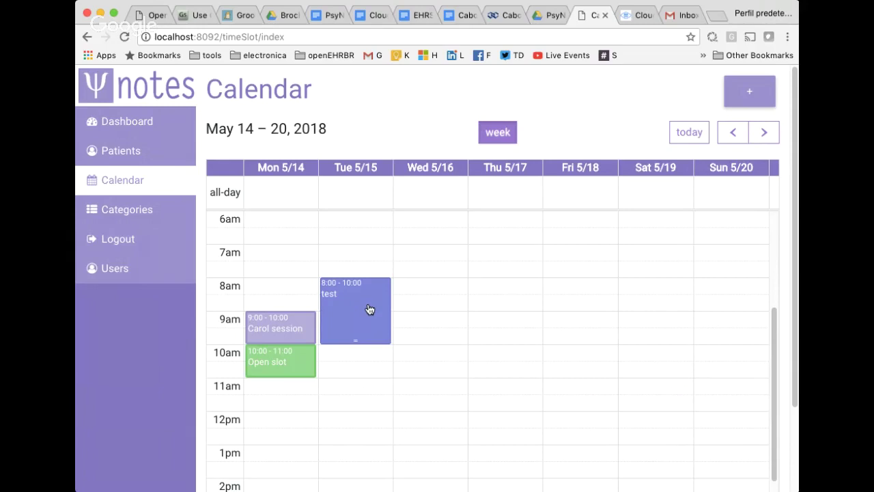
drag(368, 301, 367, 314)
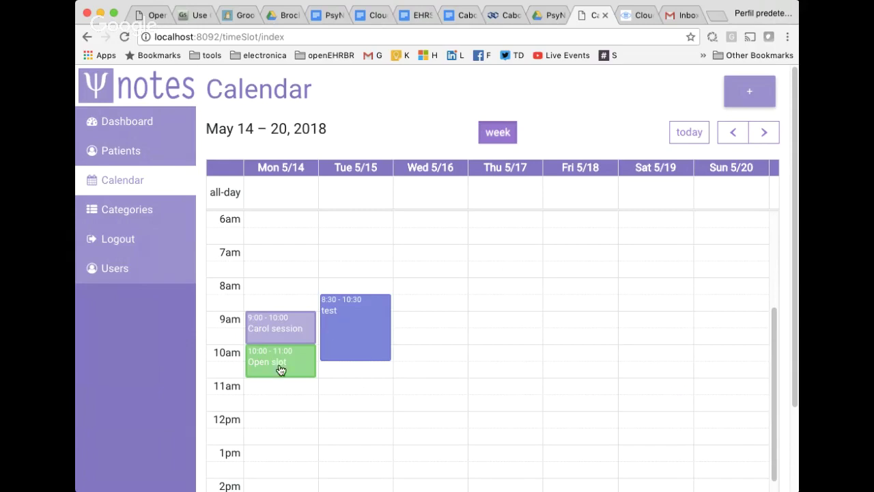
mouse_move(375, 348)
Add an Education category after Patient, Family and Work, then return to the patient list.
click(145, 212)
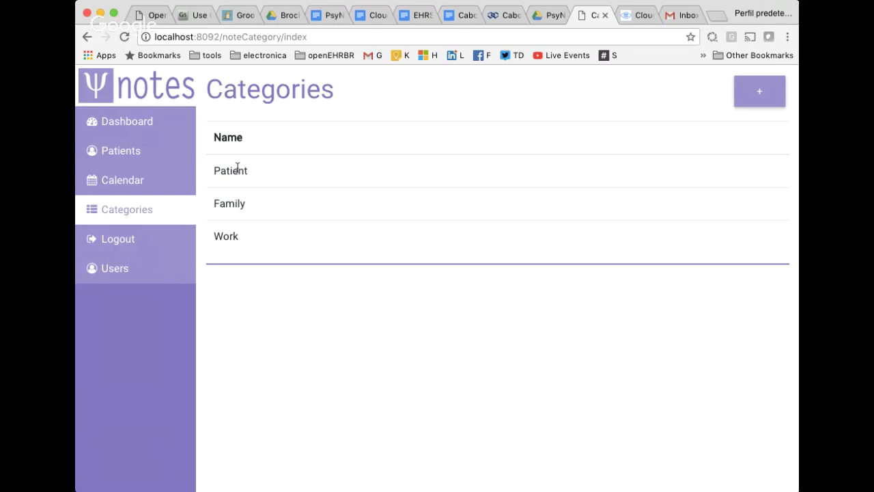
drag(238, 171, 234, 204)
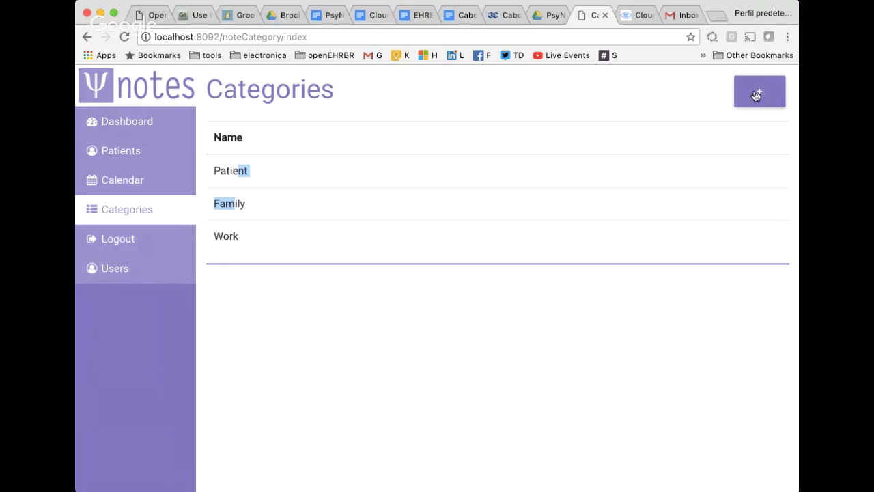
click(759, 91)
click(469, 170)
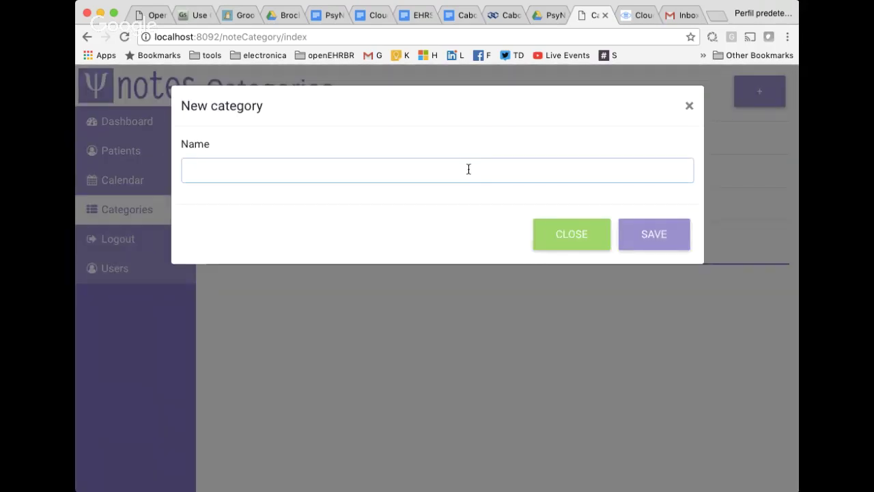
text(Eu)
text(ucation)
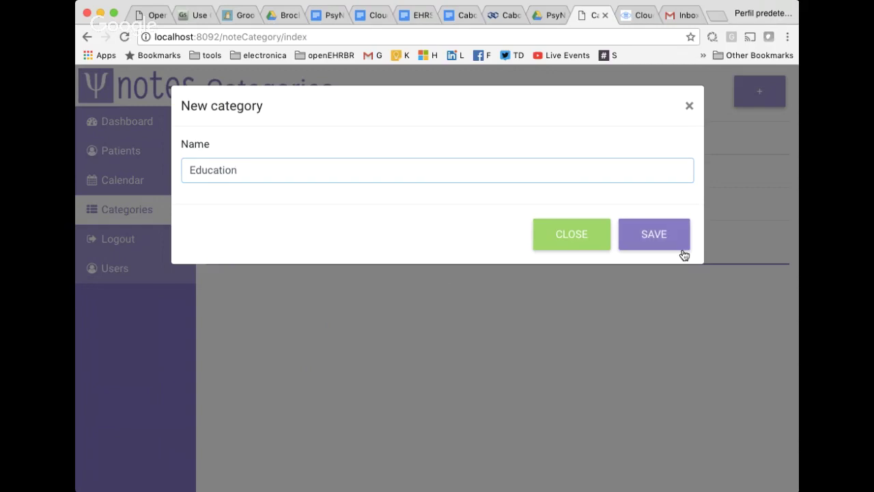
click(647, 232)
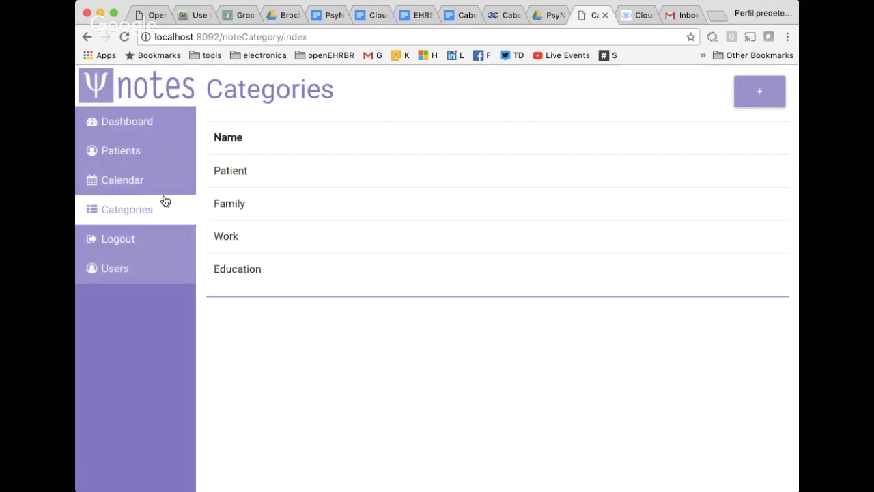
click(130, 156)
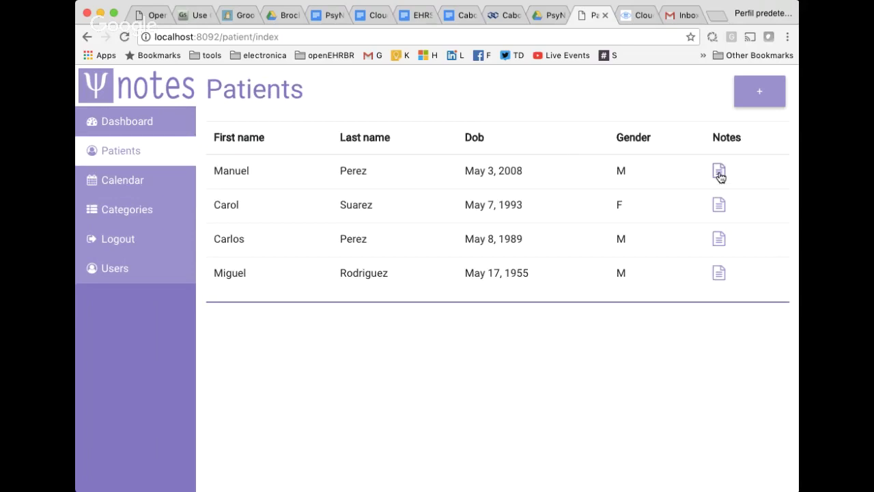
Open the second patient's Education notes and start a new note.
click(719, 205)
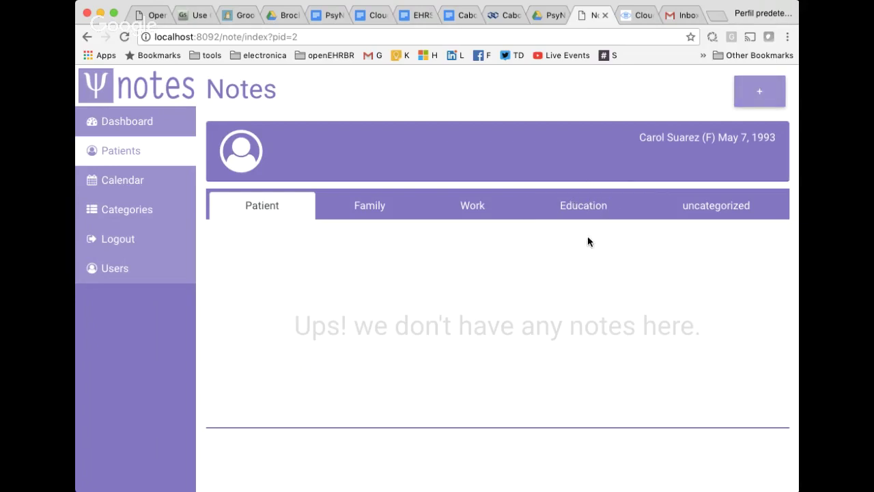
click(584, 210)
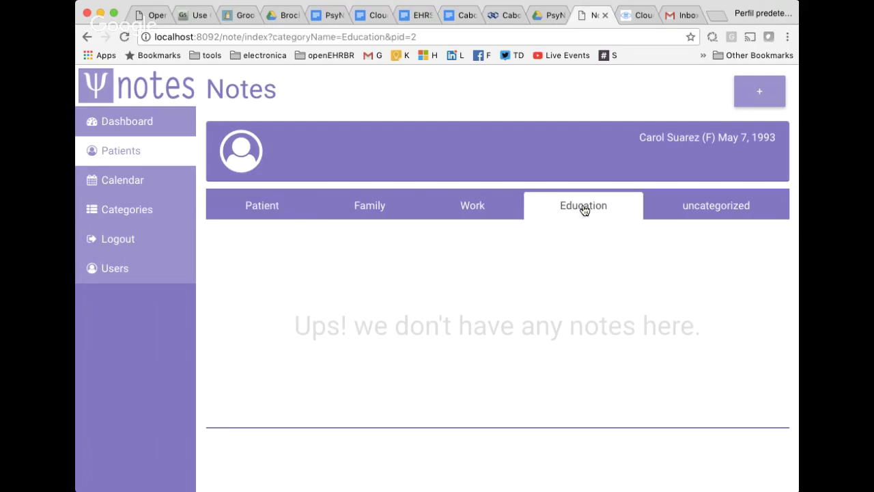
click(762, 100)
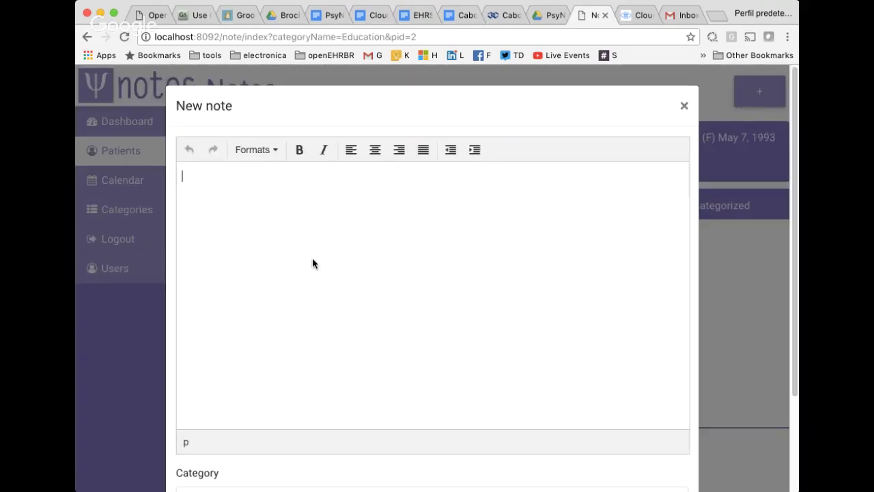
Enter the note text 'etrwerwertwertwevwertwert', set its category to Education, and save it.
text(etrwerwertwertwevwertwert)
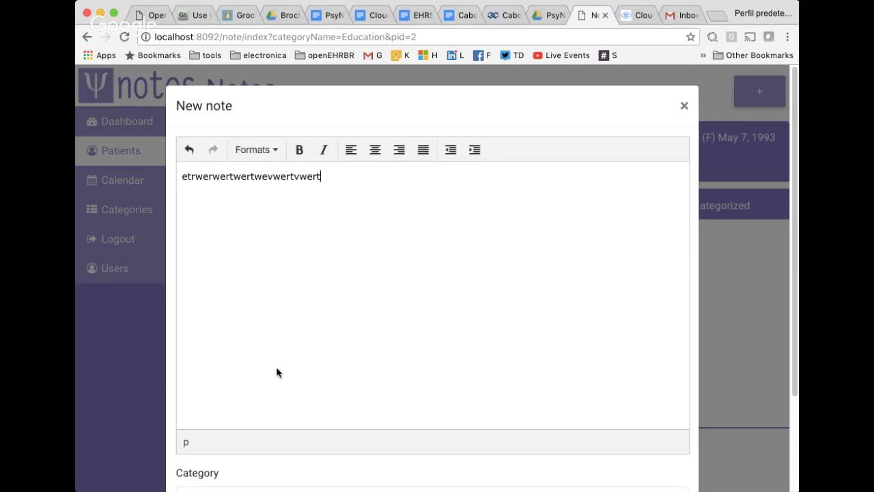
scroll(276, 366, down, 3)
click(237, 382)
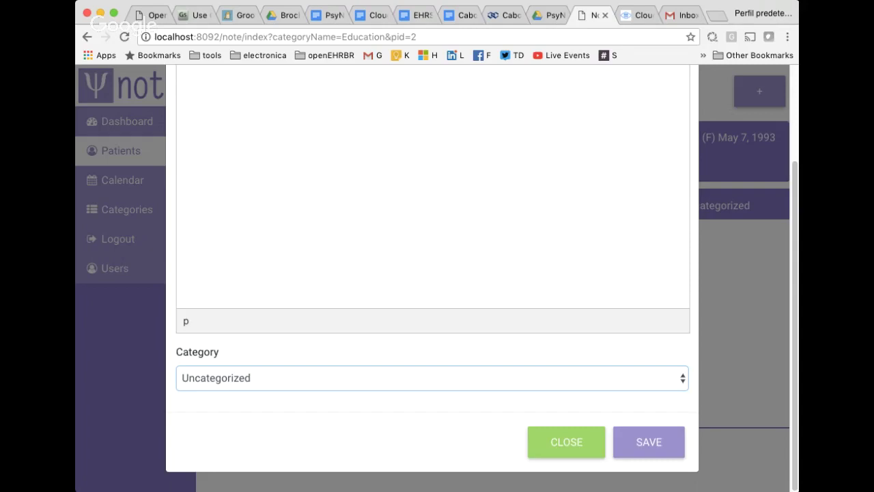
key(Down)
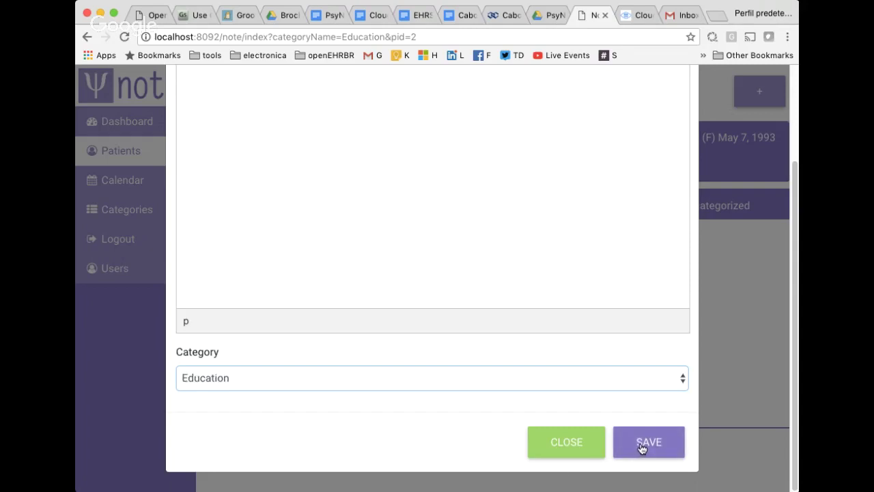
click(642, 445)
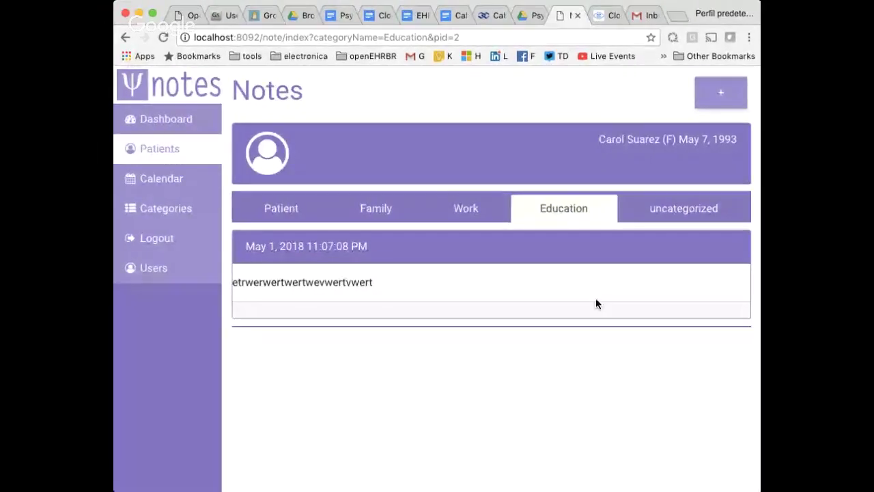
View the patient's Work and uncategorized notes, then narrow the browser to mobile width.
click(458, 207)
click(685, 207)
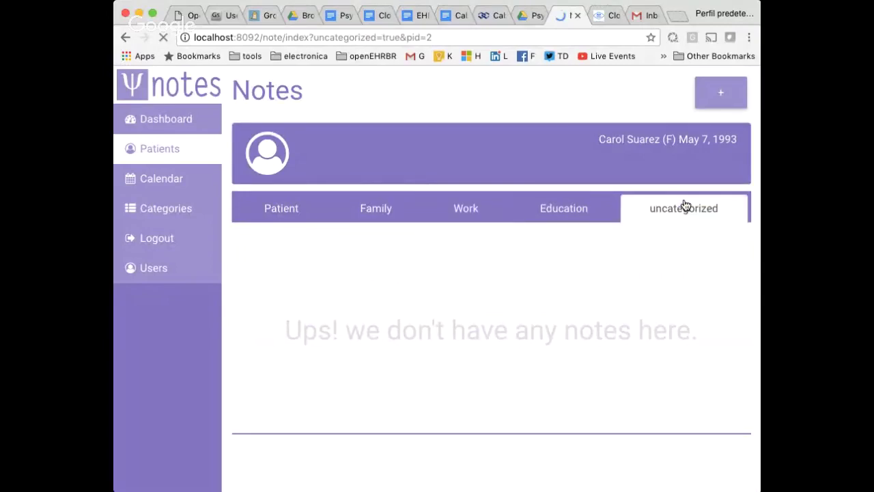
drag(757, 488, 596, 488)
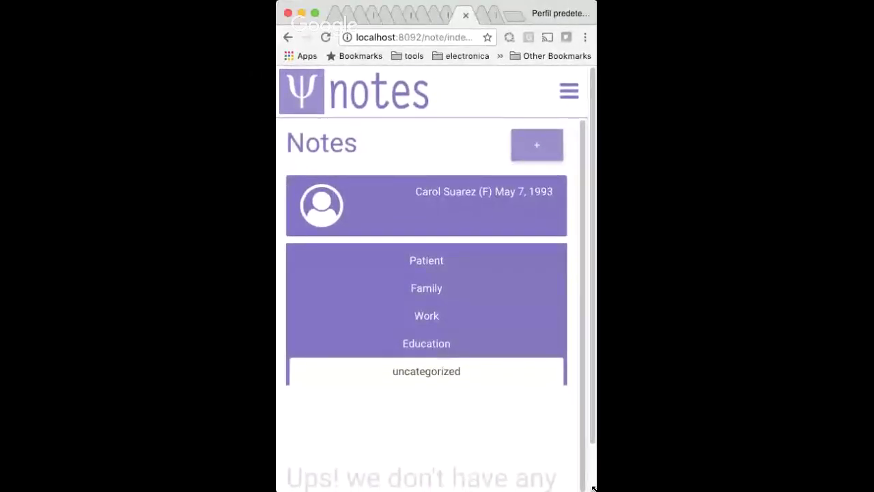
Go to the Dashboard from the hamburger menu, showing 4 patients, 9 notes and 8 slots.
click(569, 91)
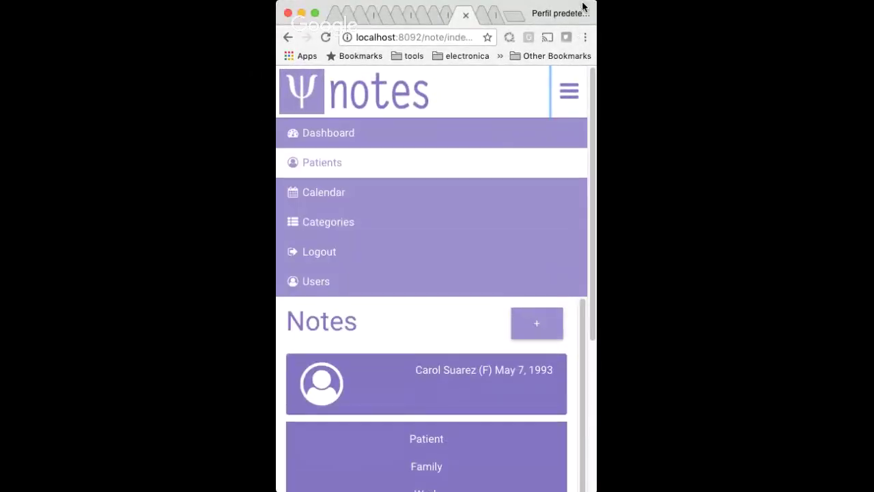
click(373, 134)
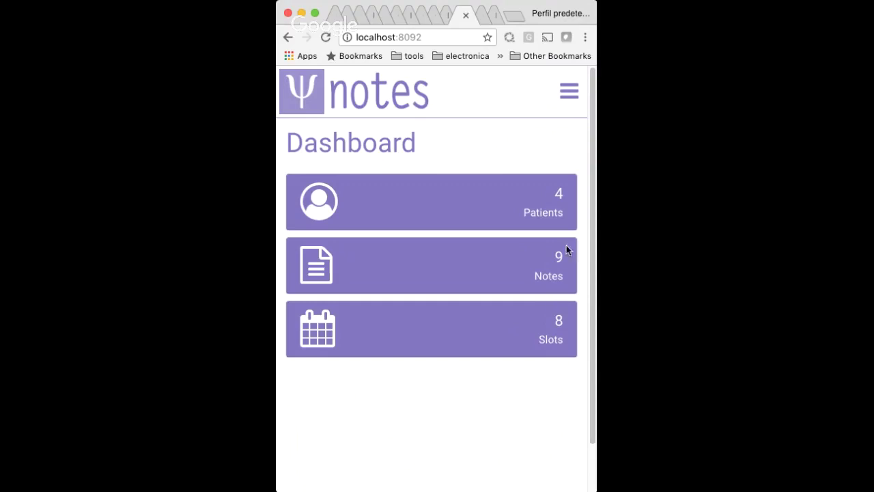
click(570, 92)
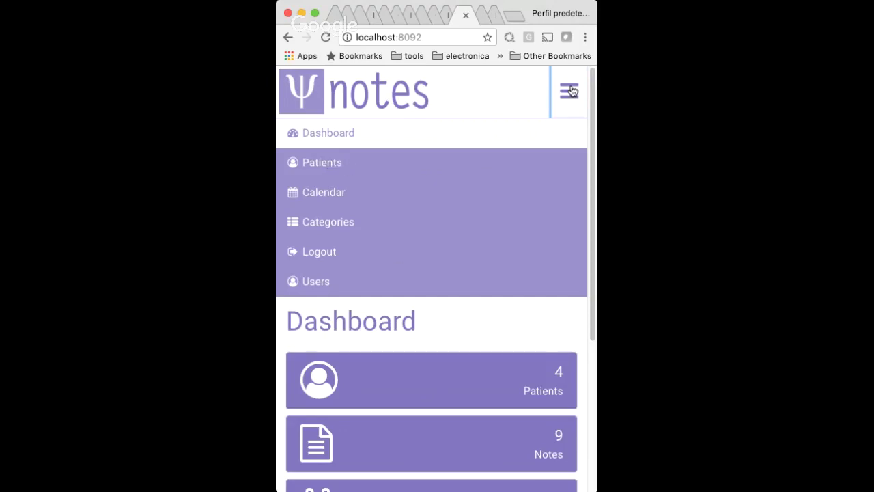
Choose Patients from the mobile hamburger menu to list the four patients.
click(571, 90)
click(573, 90)
click(330, 163)
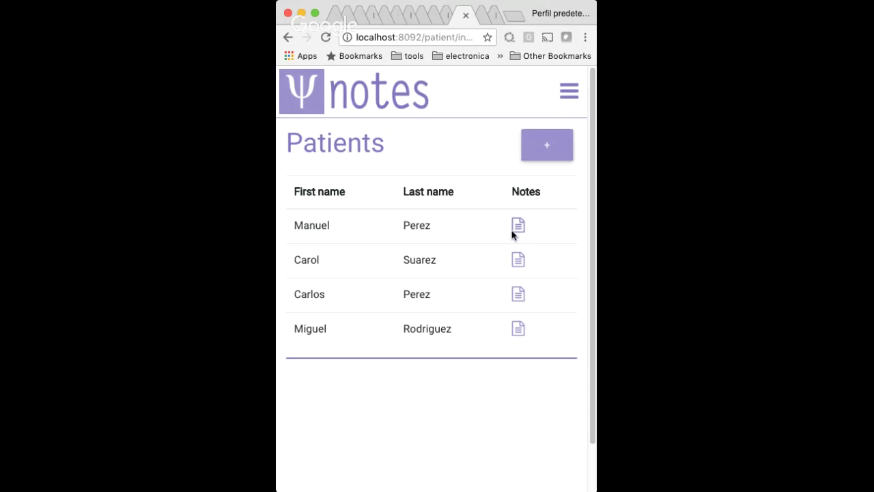
Open the first patient's notes and scroll through them in the mobile layout.
click(517, 228)
scroll(507, 250, down, 4)
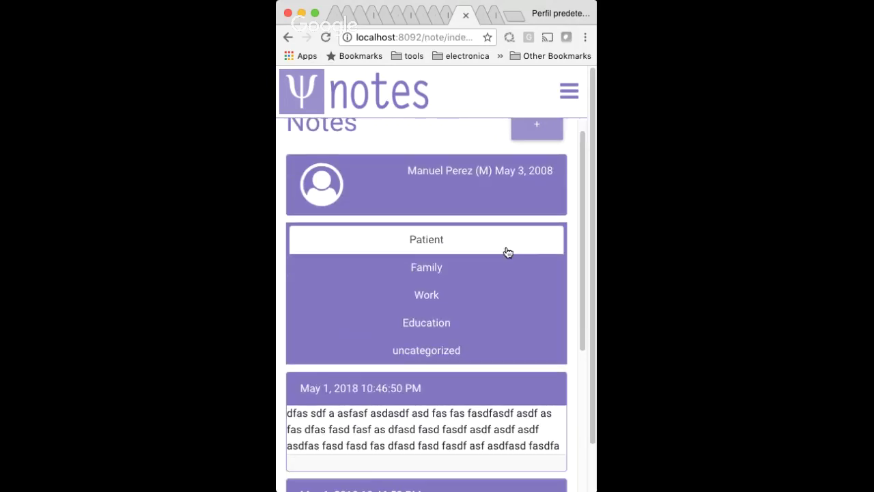
scroll(498, 288, up, 4)
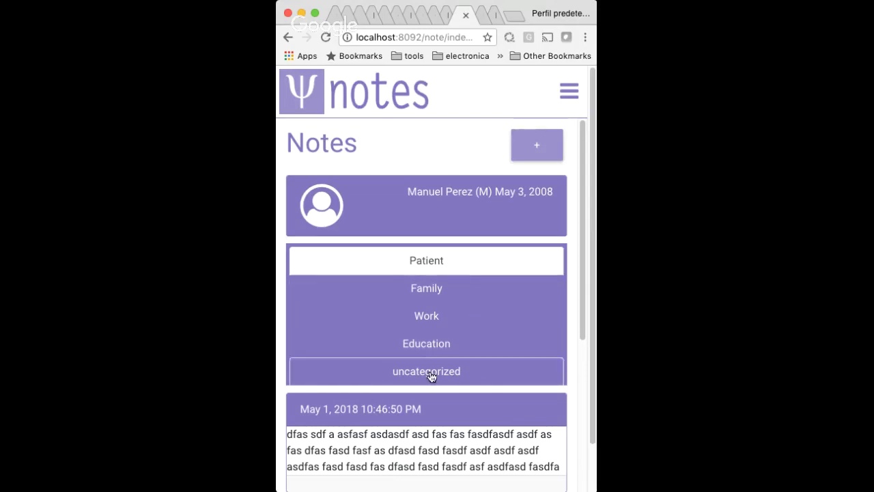
scroll(432, 376, down, 1)
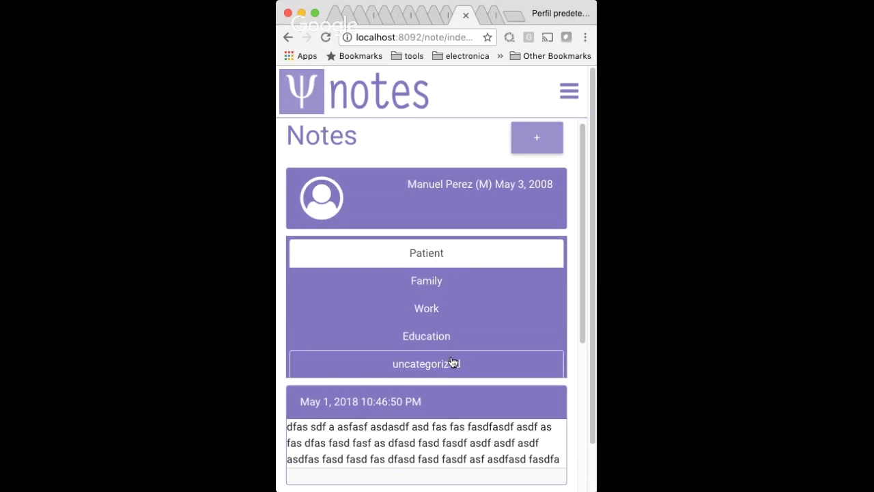
scroll(452, 362, down, 2)
scroll(451, 359, down, 5)
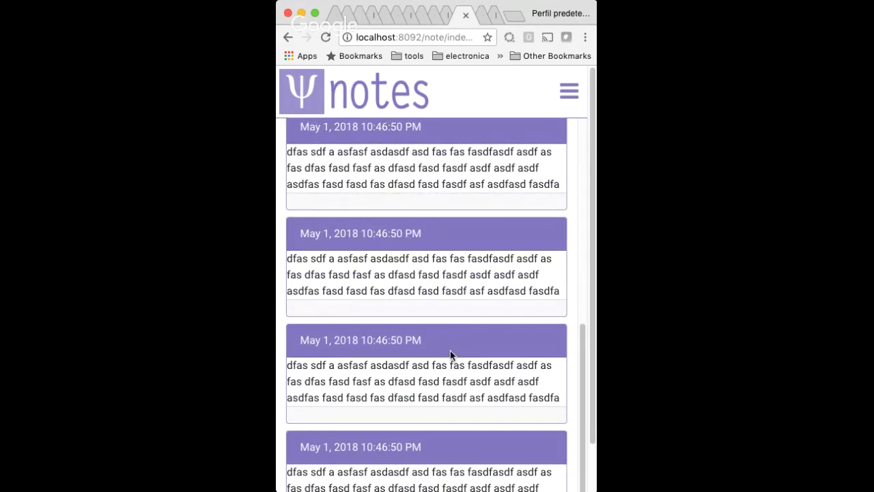
scroll(464, 350, up, 8)
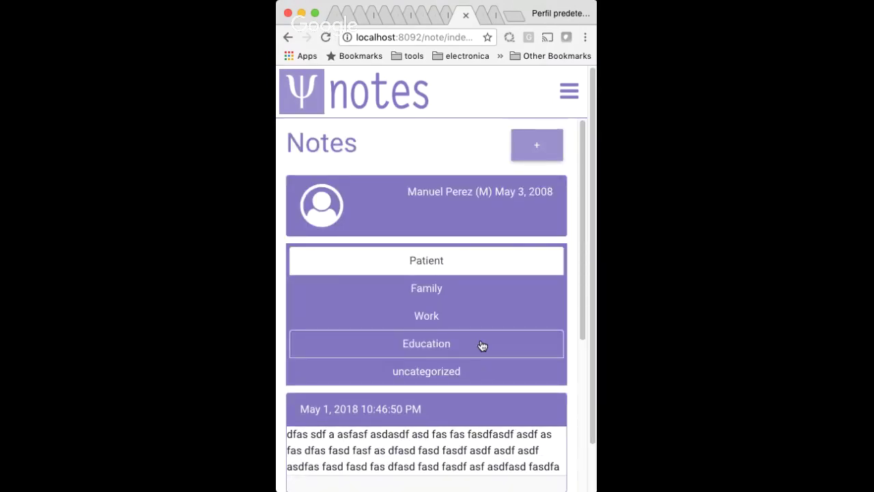
scroll(482, 345, down, 10)
scroll(567, 283, down, 2)
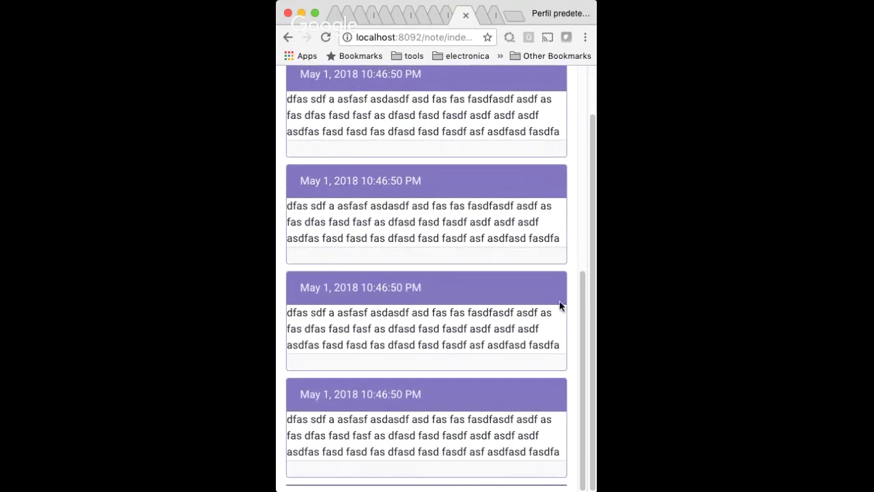
scroll(562, 306, up, 10)
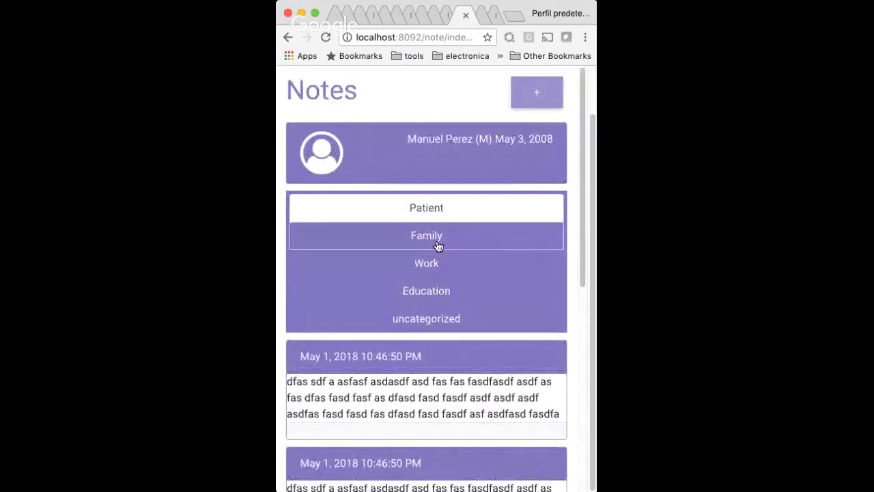
Switch to the Family tab, whose newest note is dated May 1, 2018 10:58:39 PM.
click(438, 240)
scroll(474, 348, down, 4)
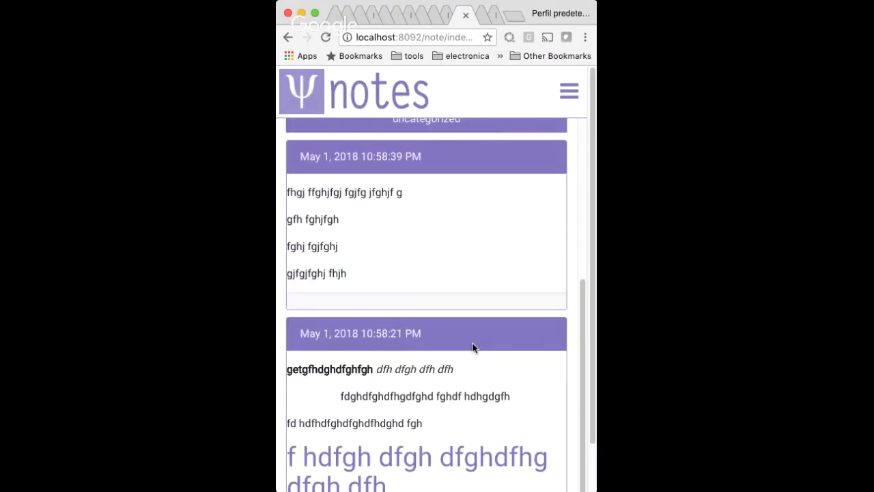
scroll(474, 347, up, 6)
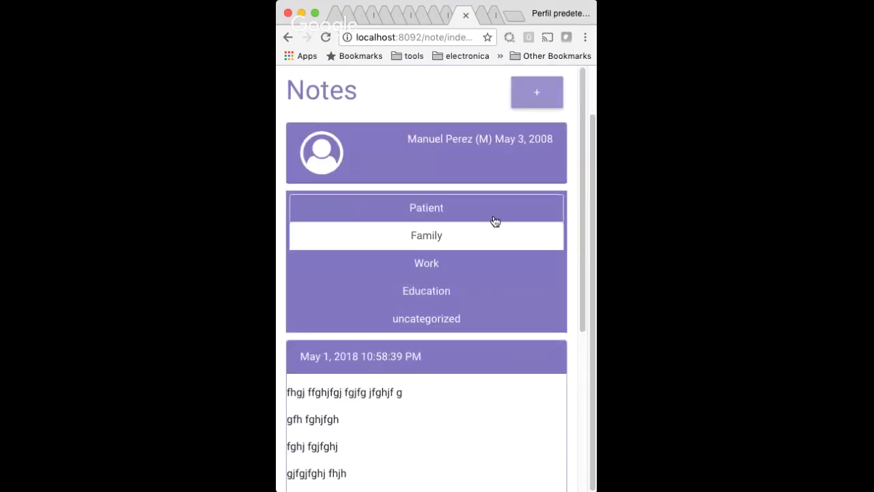
scroll(496, 109, up, 2)
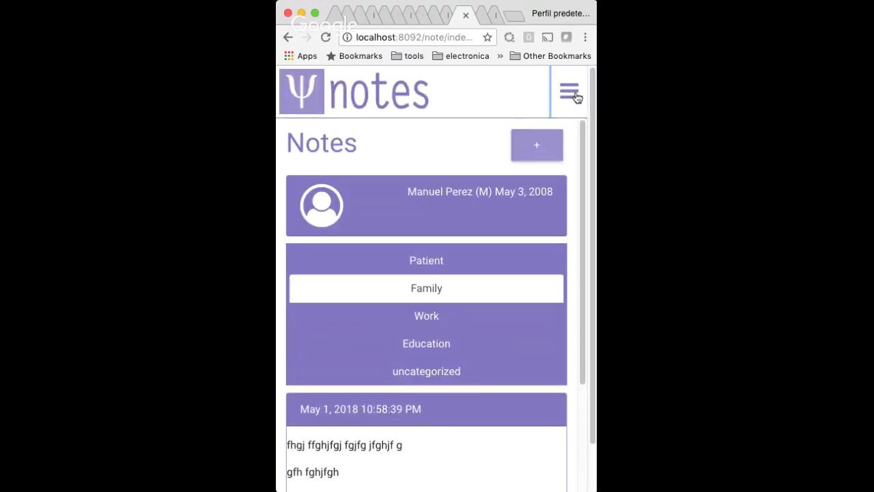
Go to the Calendar week of Apr 30 – May 6, 2018 from the menu.
click(569, 92)
click(324, 191)
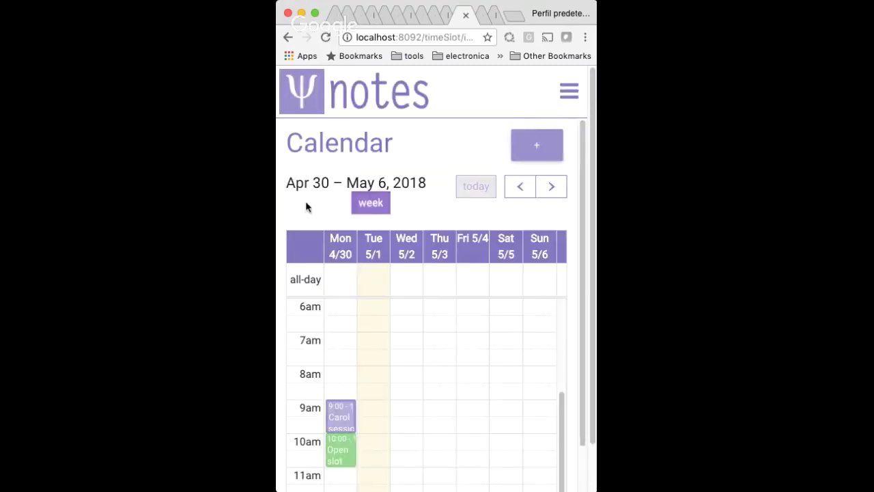
scroll(573, 210, down, 1)
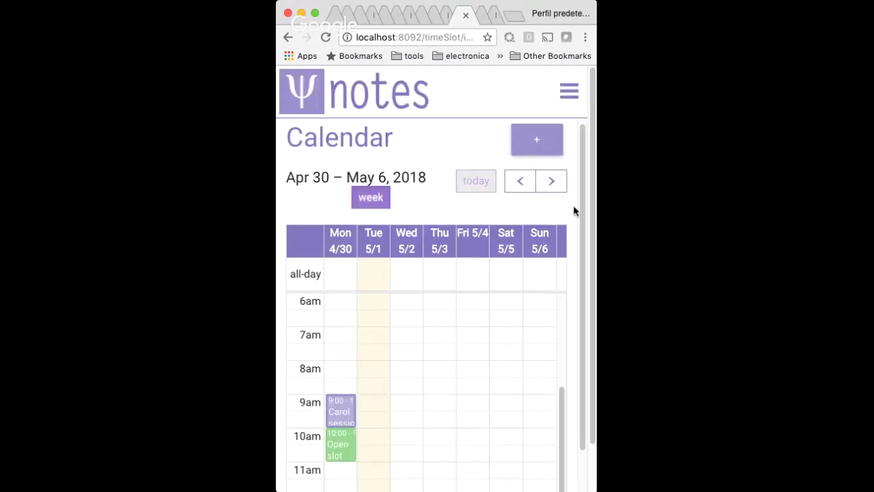
scroll(574, 208, down, 3)
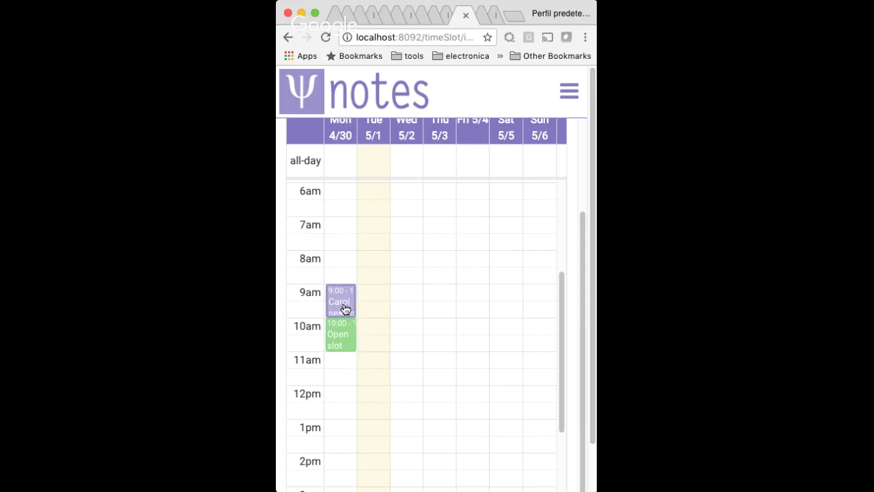
Inspect Monday's 9 AM session details and close them without saving.
click(345, 310)
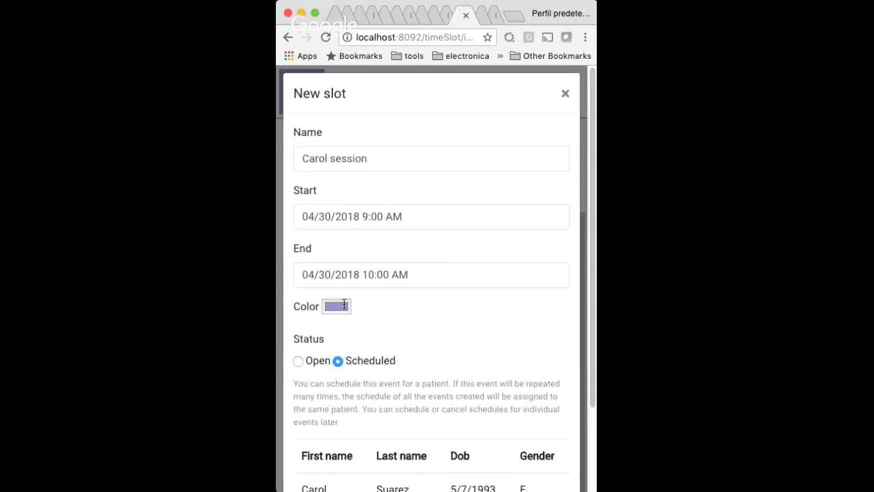
scroll(435, 218, down, 3)
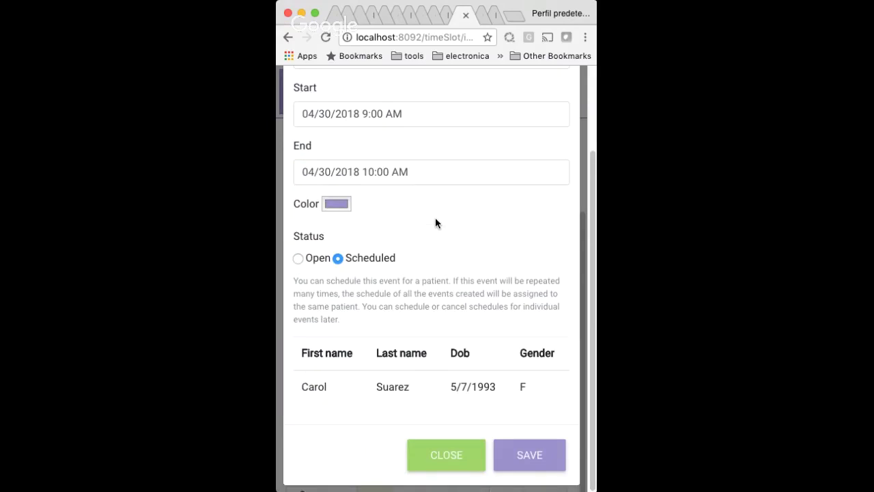
scroll(435, 218, up, 3)
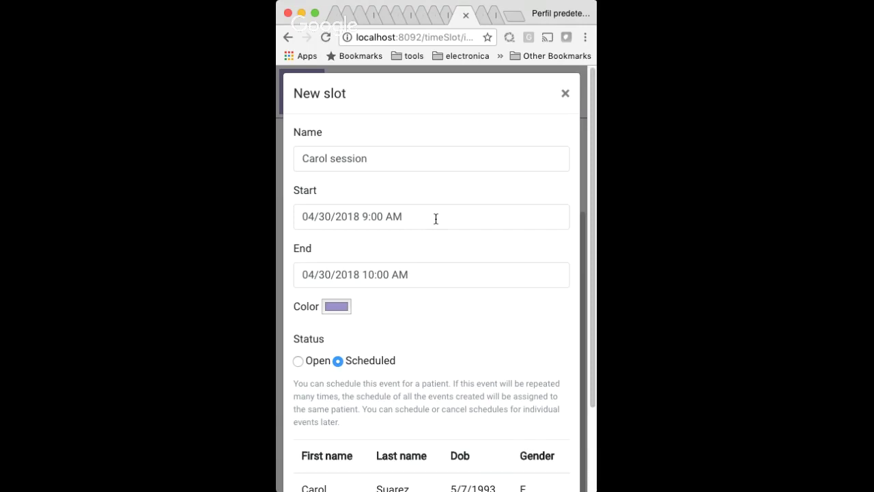
scroll(436, 218, down, 3)
click(462, 455)
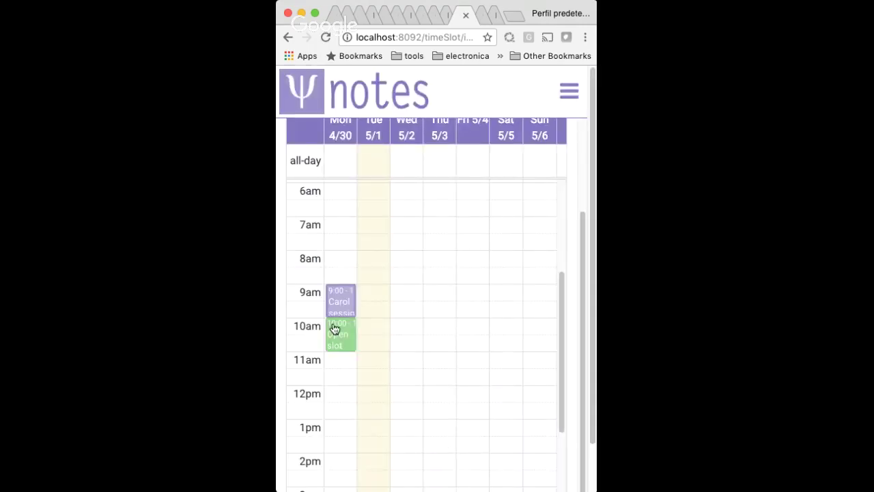
Inspect the 10 AM Open slot details, close them, and return to the calendar header.
click(335, 329)
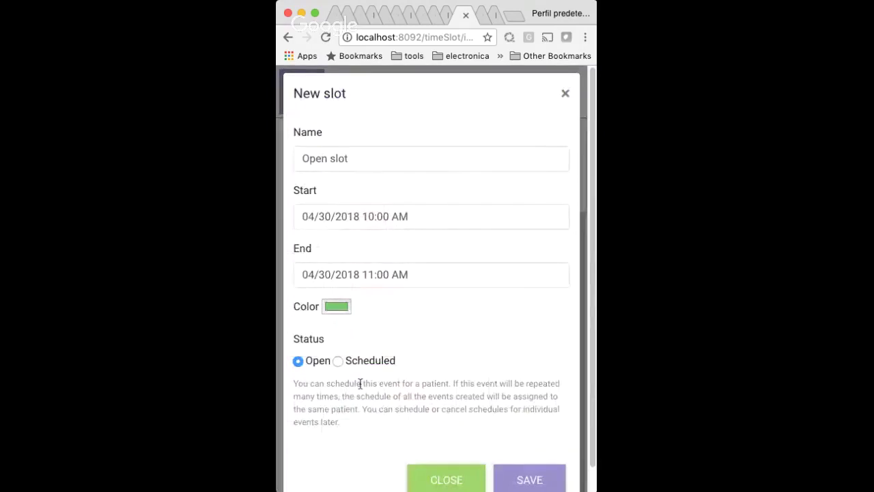
double_click(352, 159)
click(468, 478)
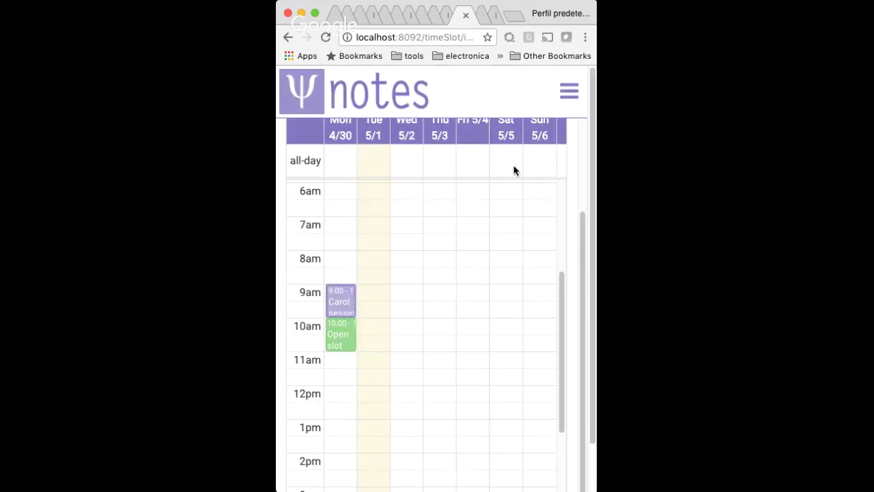
scroll(564, 181, up, 3)
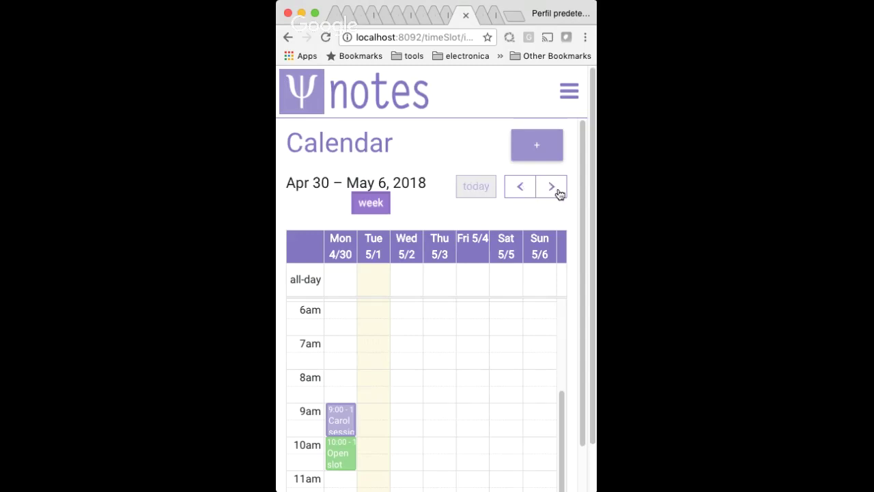
Advance to the week of May 14–20, 2018 and inspect the 10 AM open slot.
click(555, 190)
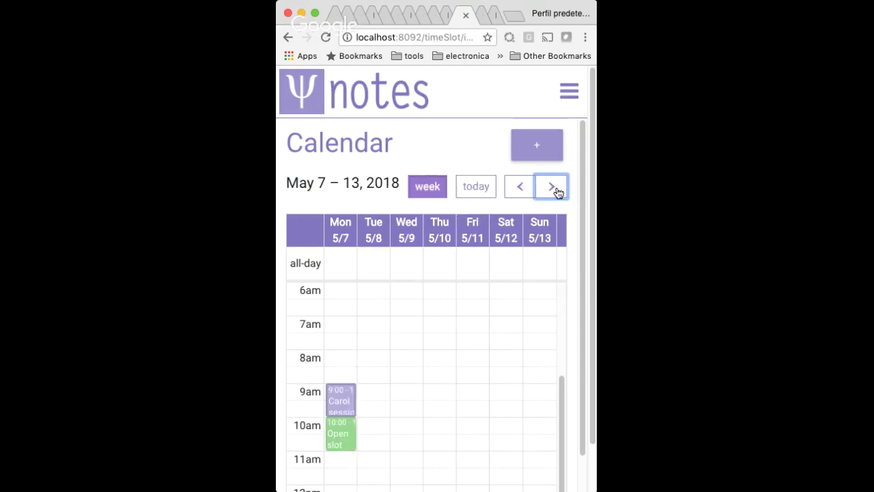
click(549, 183)
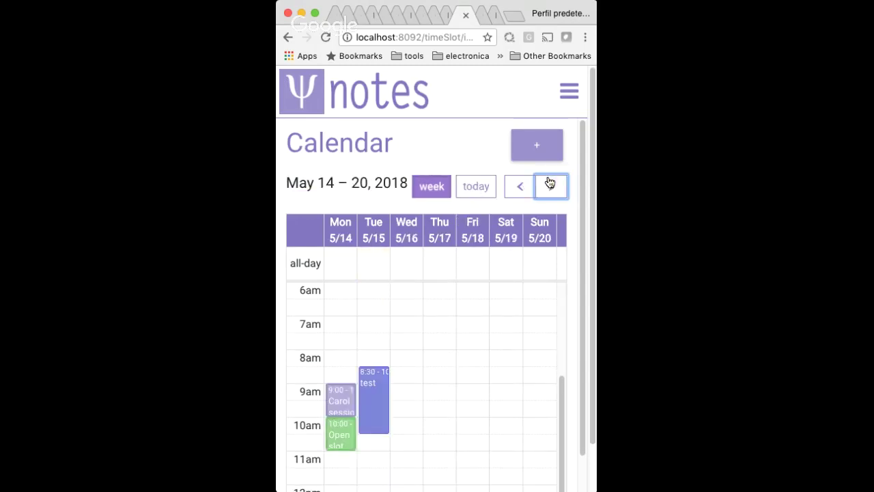
click(339, 431)
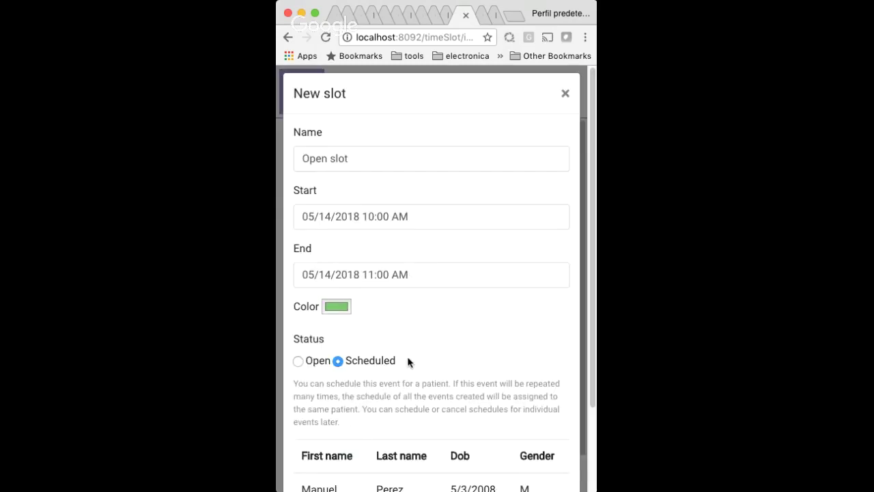
scroll(408, 361, down, 3)
drag(324, 386, 547, 389)
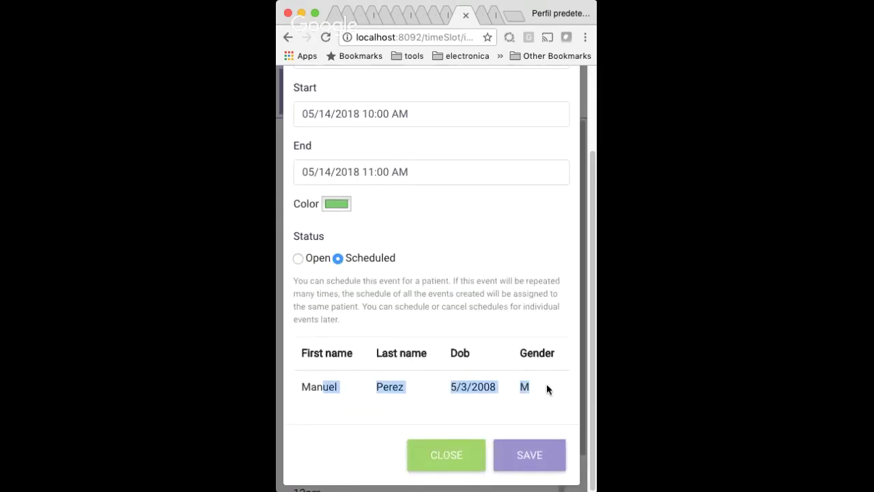
click(447, 454)
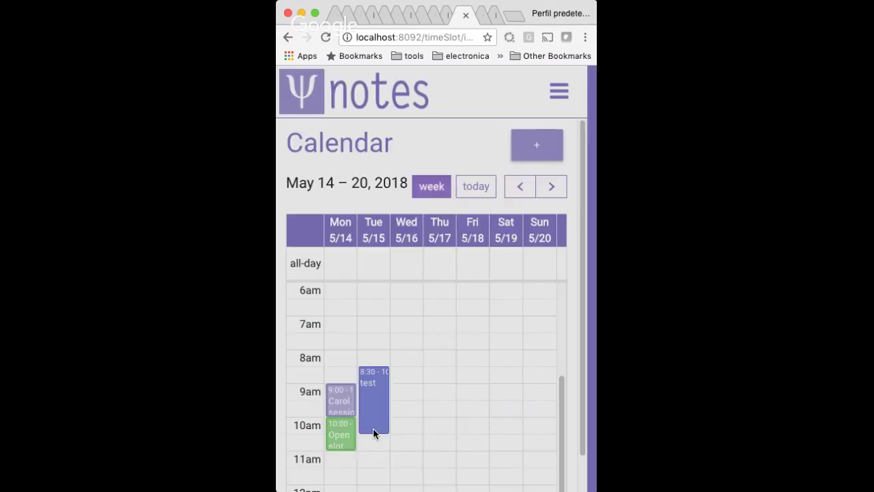
Inspect the May 14 9 AM session's patient row and close it without saving.
click(373, 428)
scroll(429, 349, down, 2)
drag(322, 386, 540, 389)
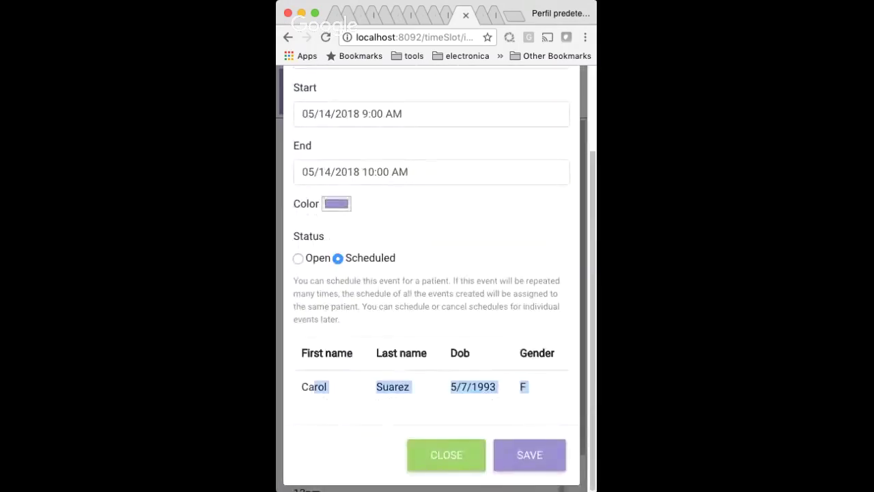
click(449, 456)
click(569, 90)
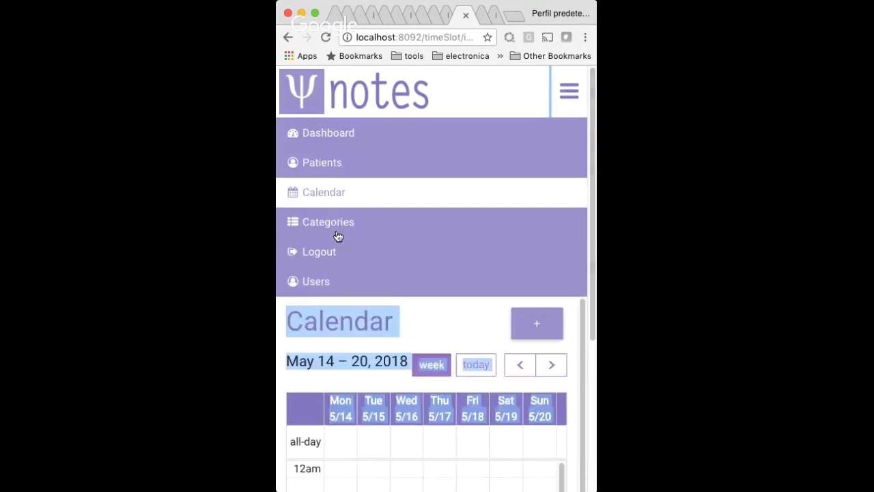
Visit Categories, cancel a New category dialog, and maximise the window to desktop layout.
click(330, 223)
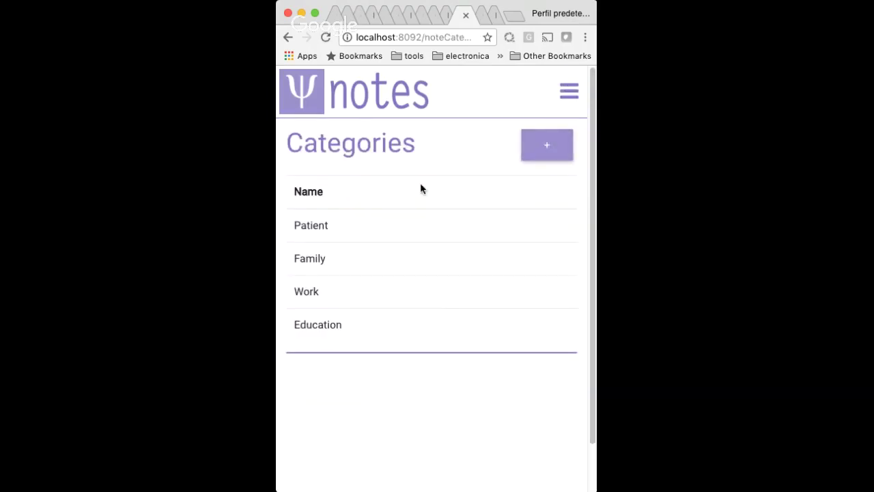
click(552, 152)
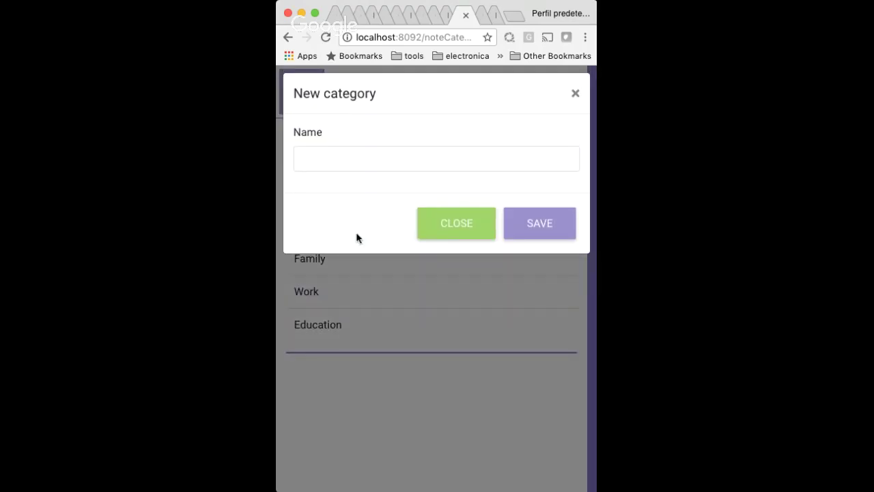
click(367, 163)
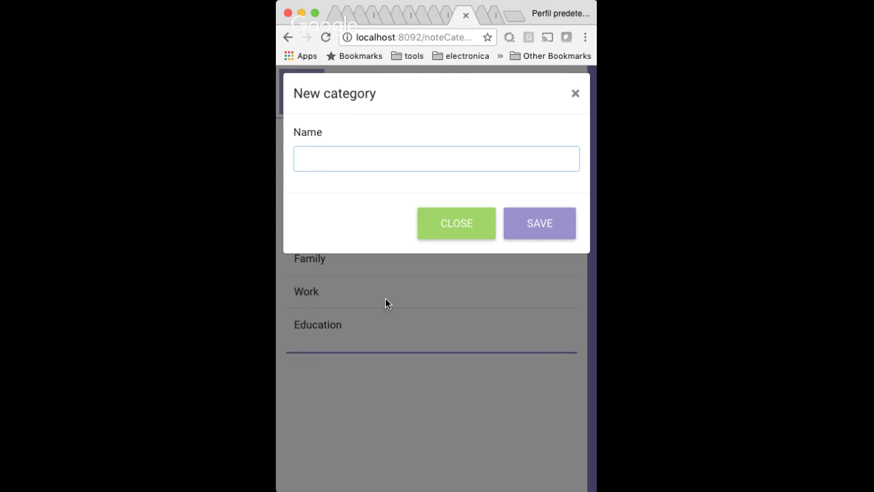
click(453, 222)
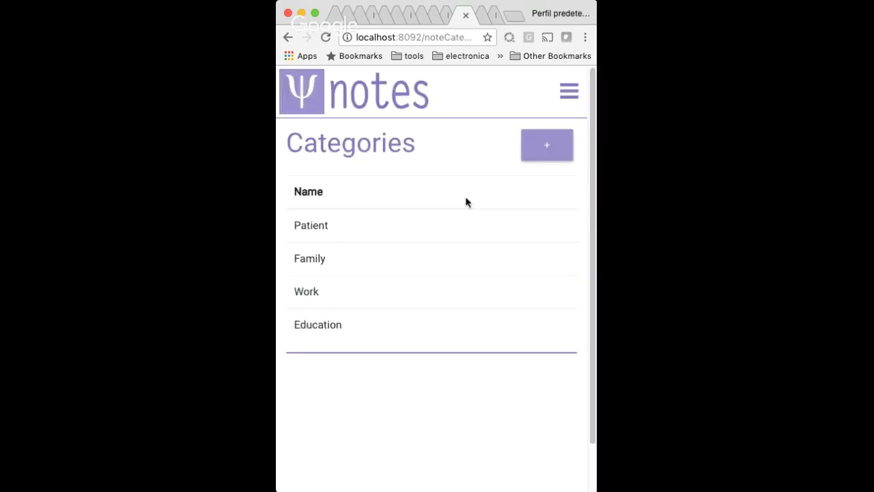
click(562, 94)
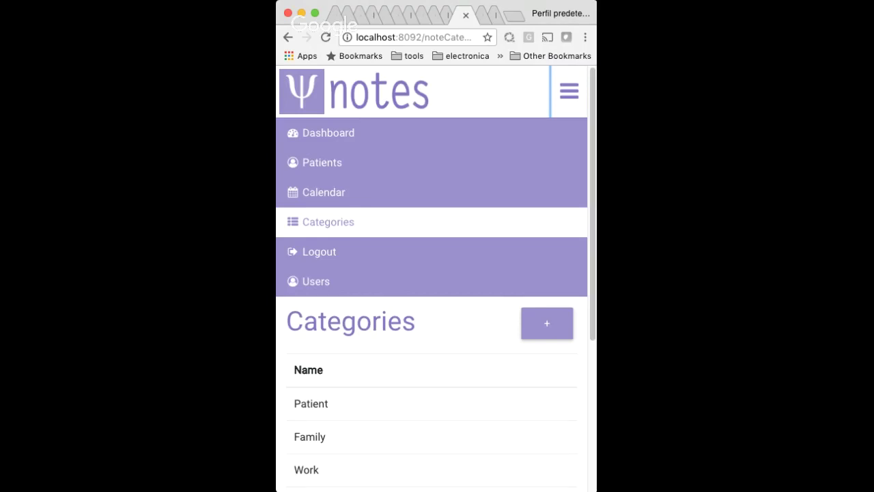
key(super+alt+f)
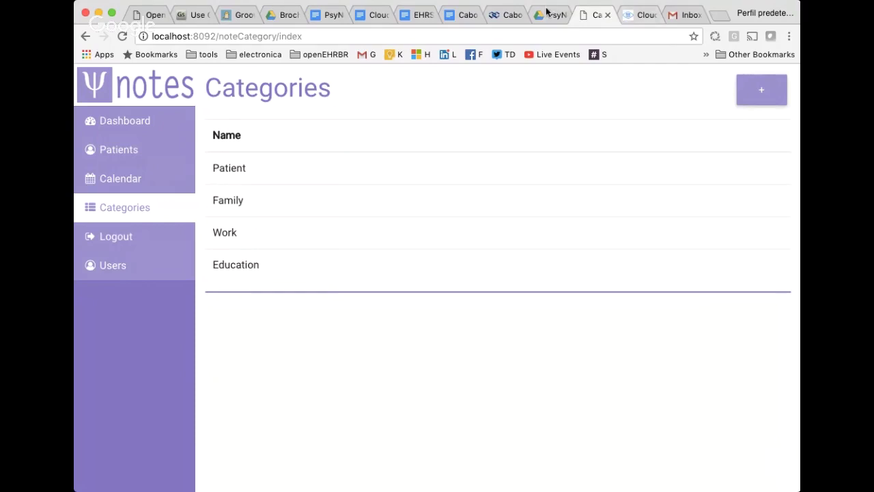
click(503, 15)
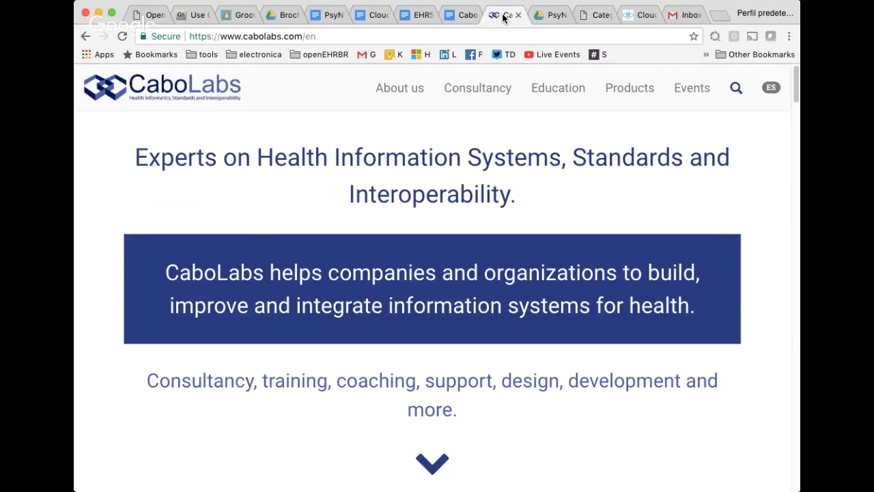
double_click(262, 36)
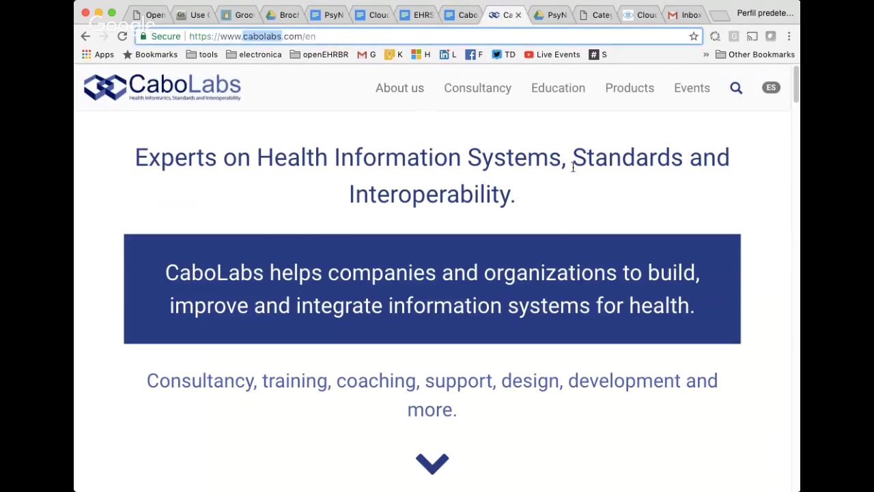
scroll(617, 158, down, 5)
scroll(621, 171, down, 15)
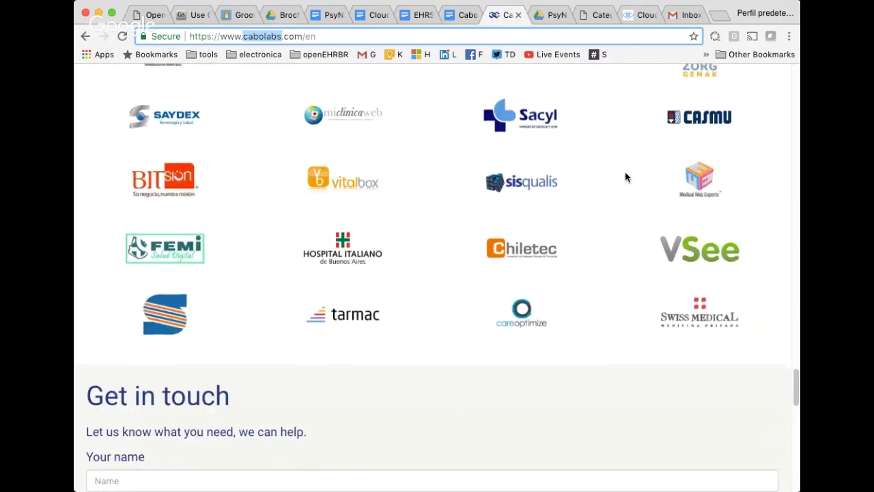
scroll(625, 174, up, 5)
scroll(625, 177, down, 1)
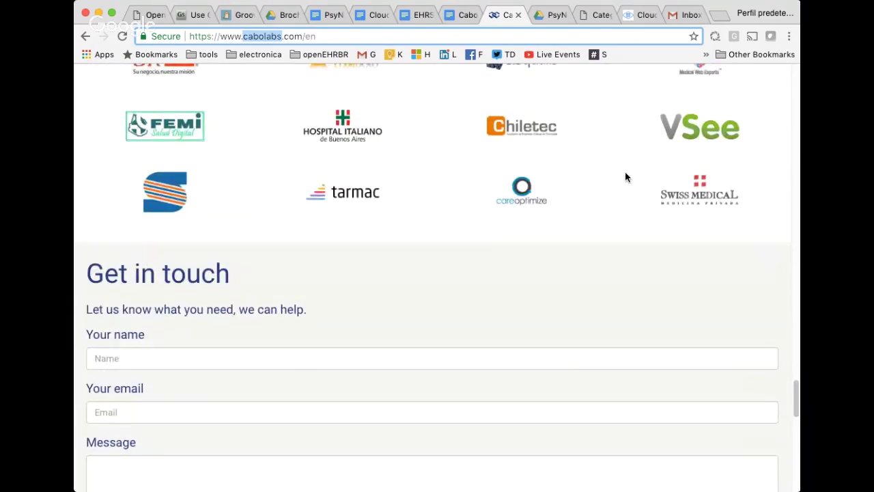
triple_click(160, 275)
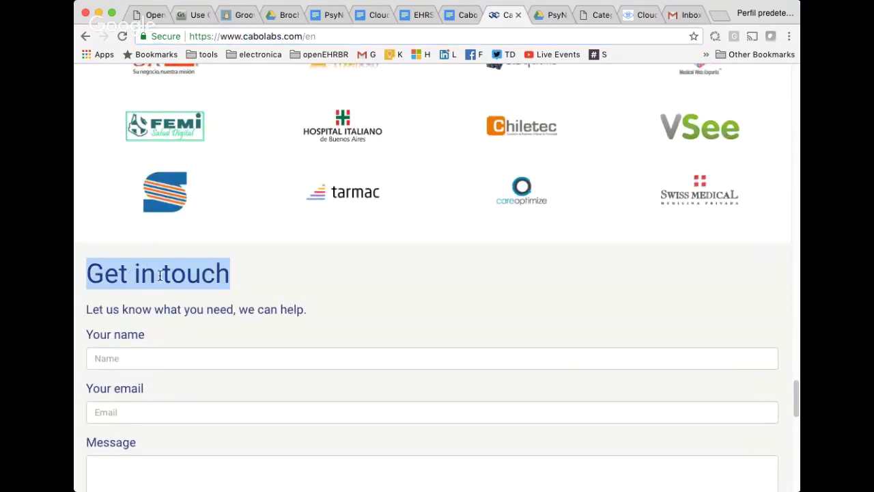
click(272, 354)
click(331, 323)
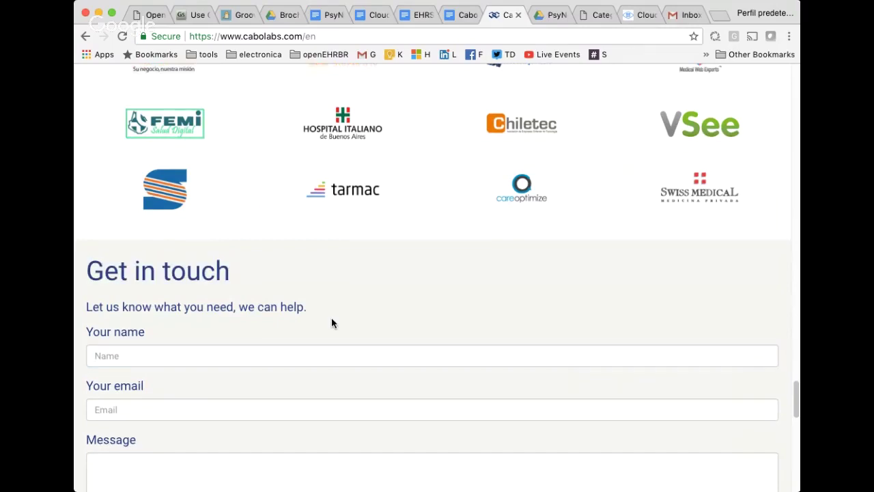
scroll(332, 318, down, 4)
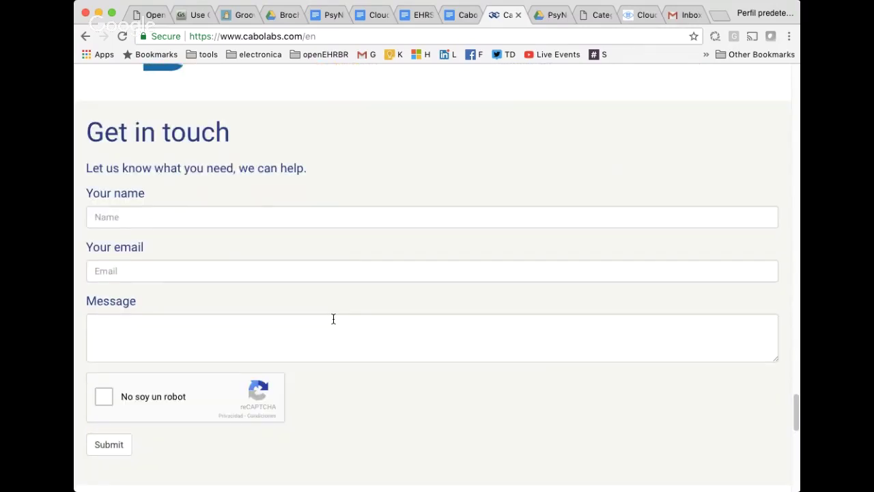
scroll(334, 318, up, 10)
scroll(332, 317, up, 15)
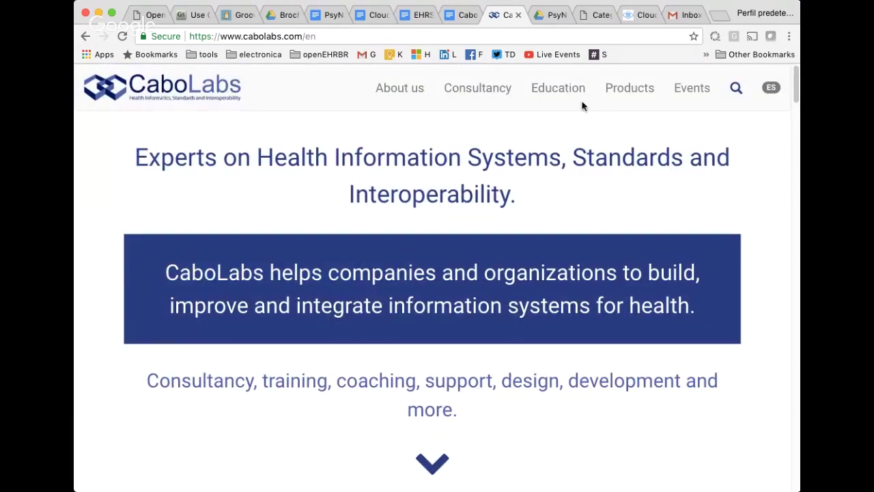
click(599, 15)
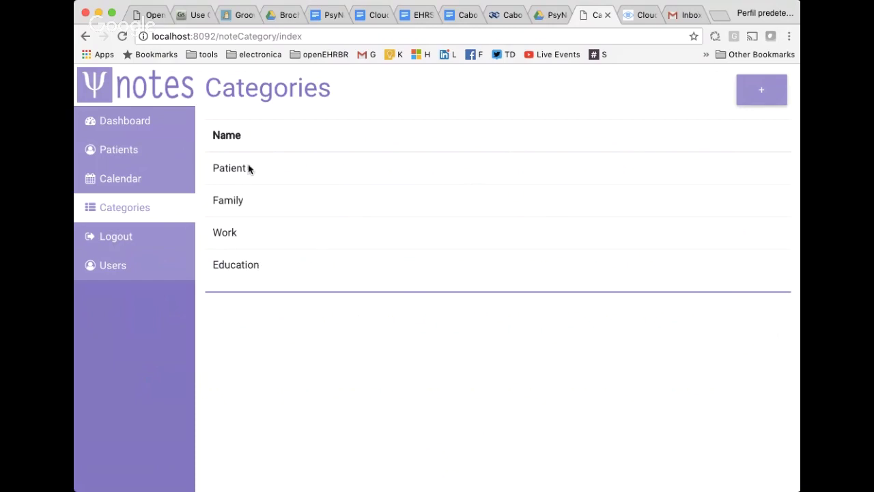
Switch to the CloudEHRServer site to show its 'Clinical Data Management and Sharing Platform' homepage.
click(637, 15)
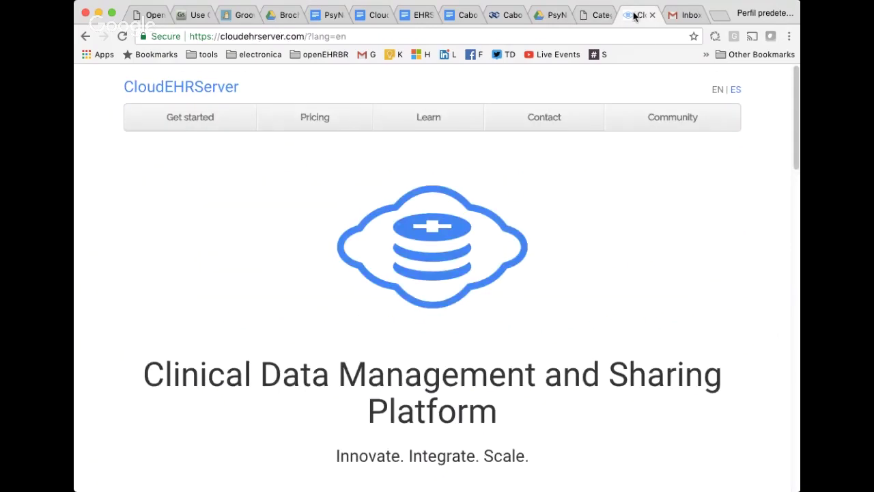